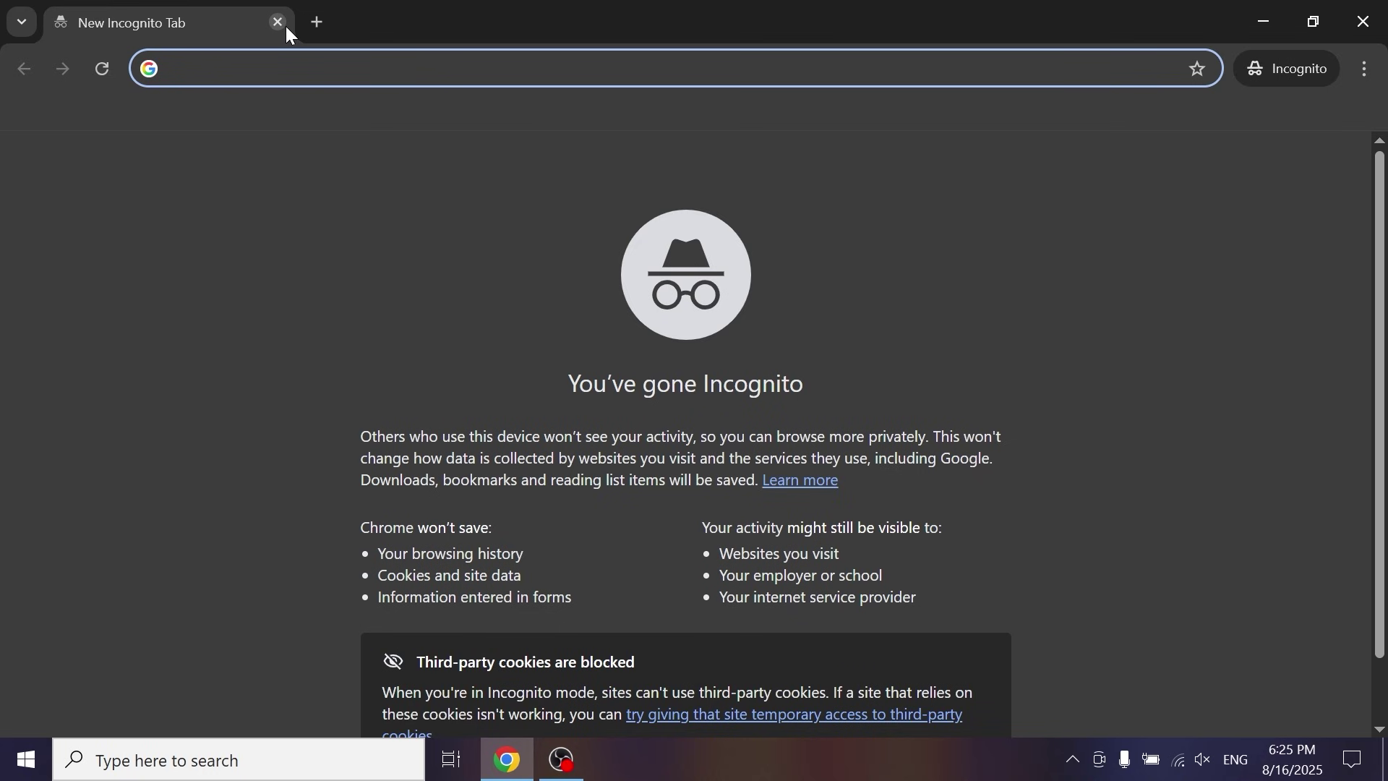
Step: Search Google for 'portable apps' and start downloading the PortableApps.com Platform from its Download page
type("p")
type("or")
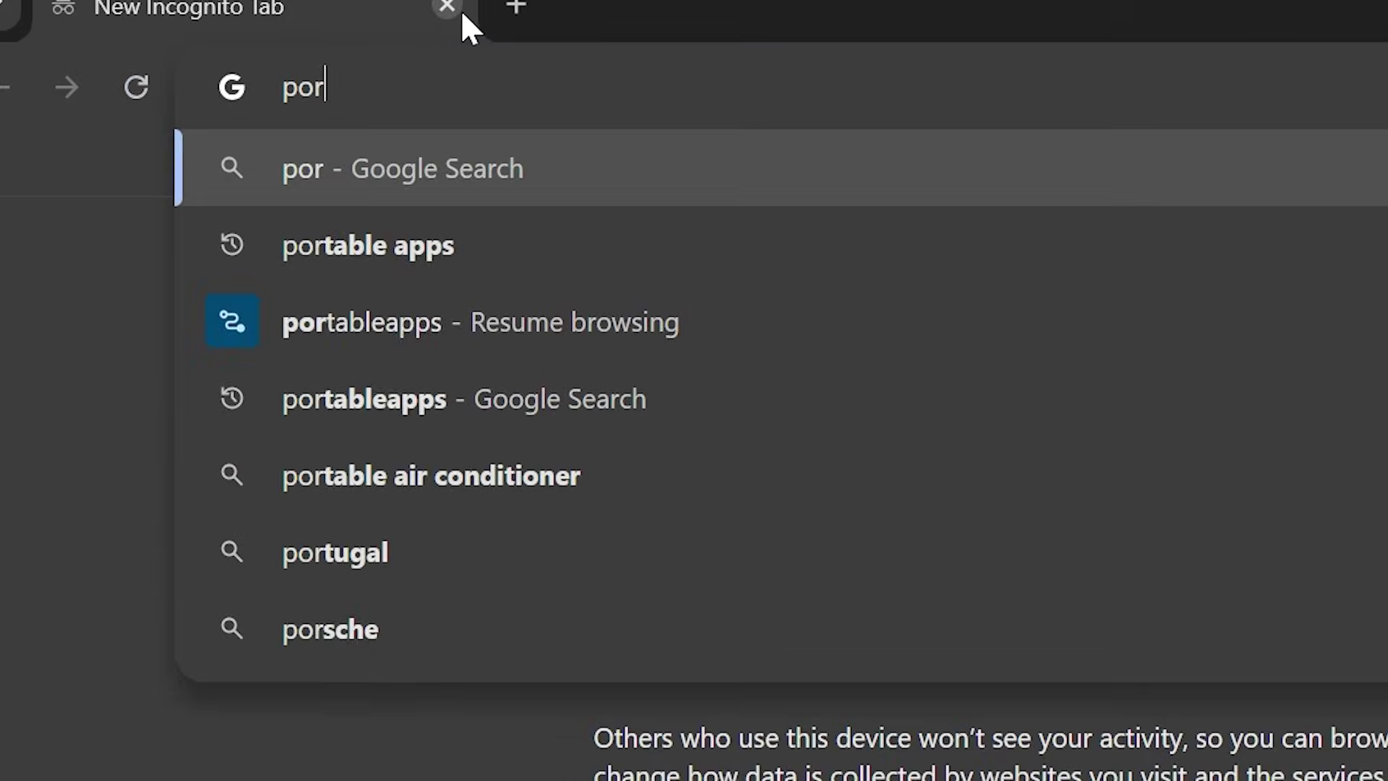
type("table")
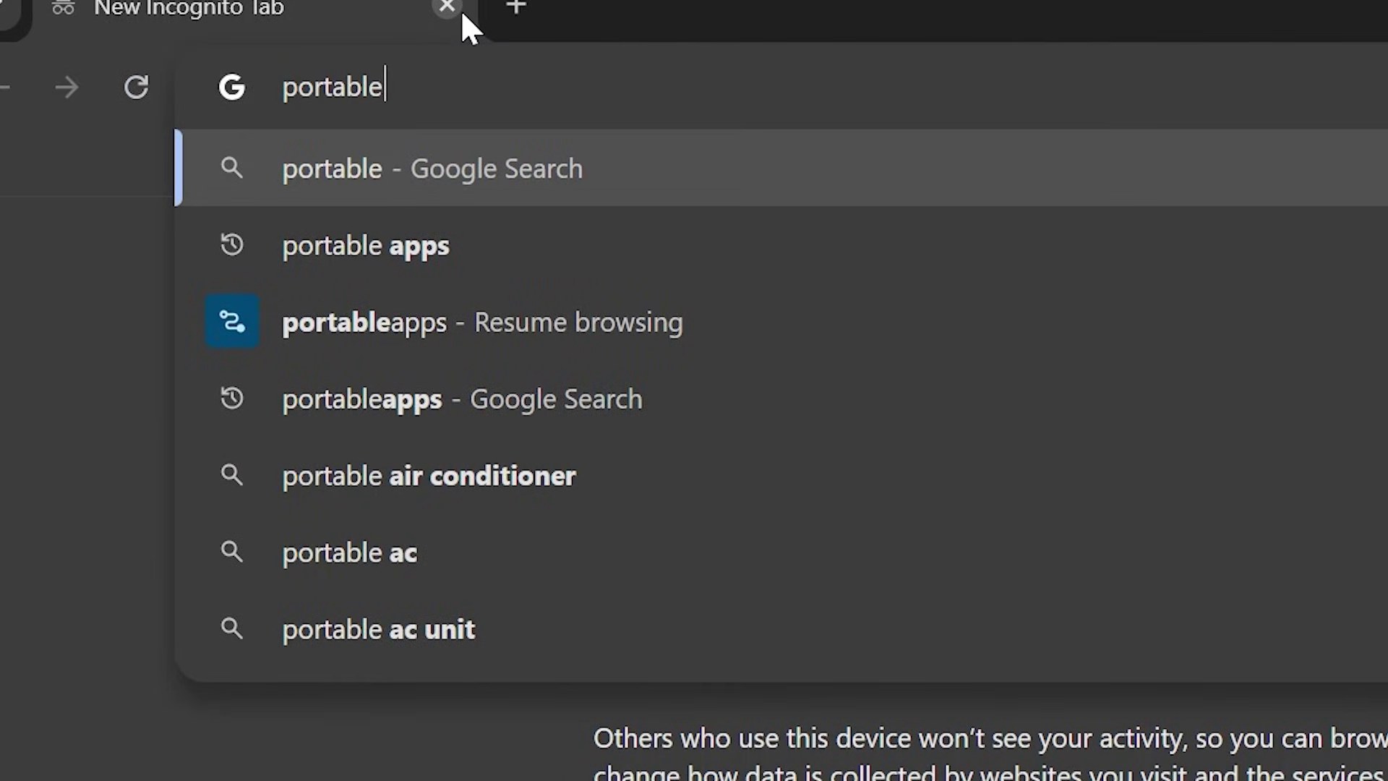
type(" apps")
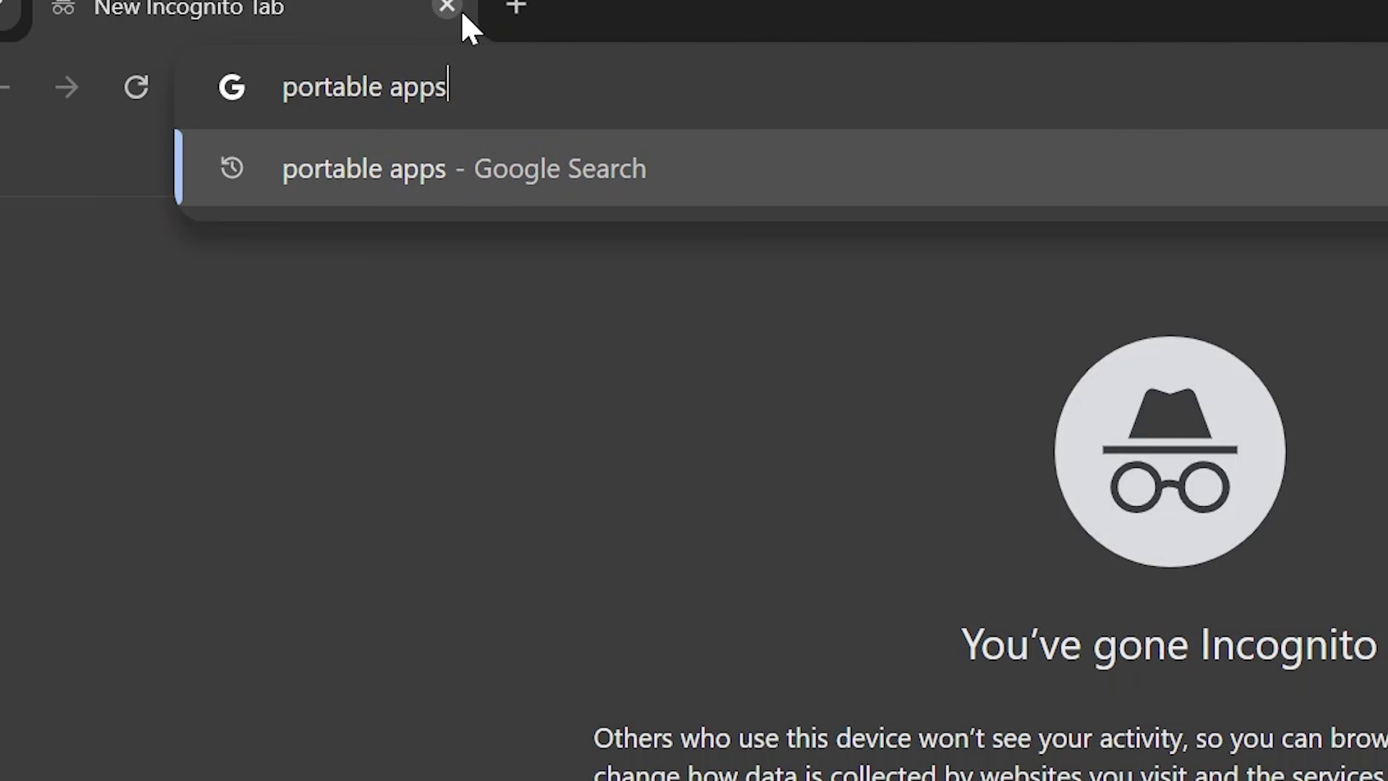
key("Return")
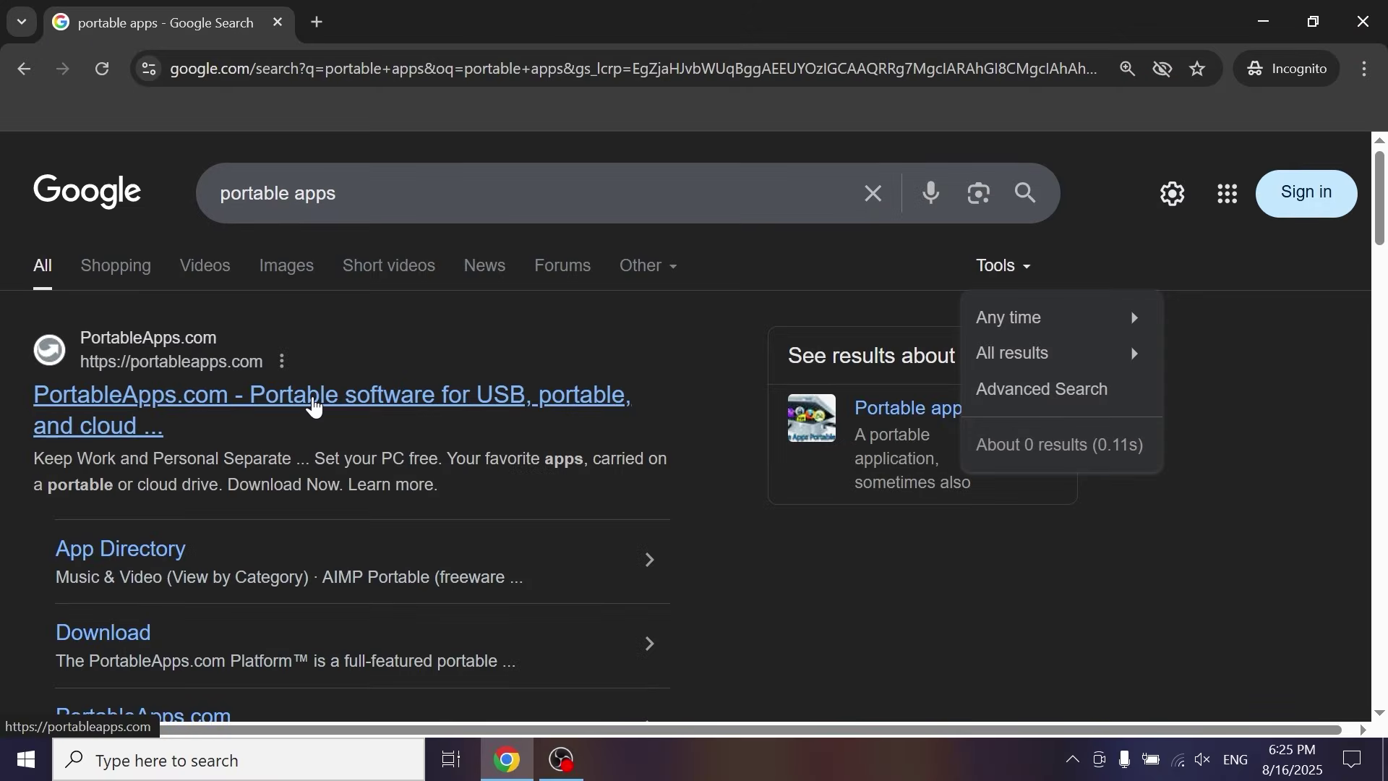
left_click(133, 629)
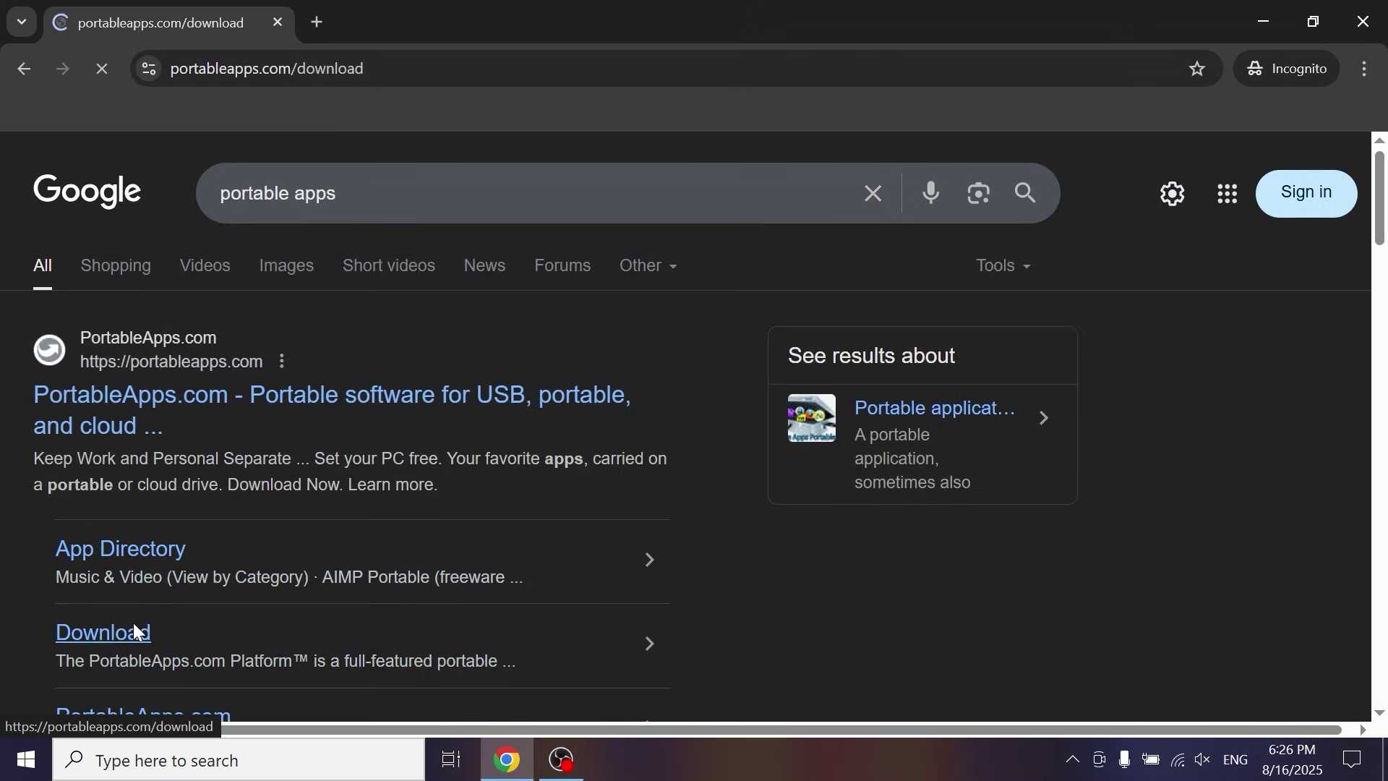
scroll(940, 383, "down", 5)
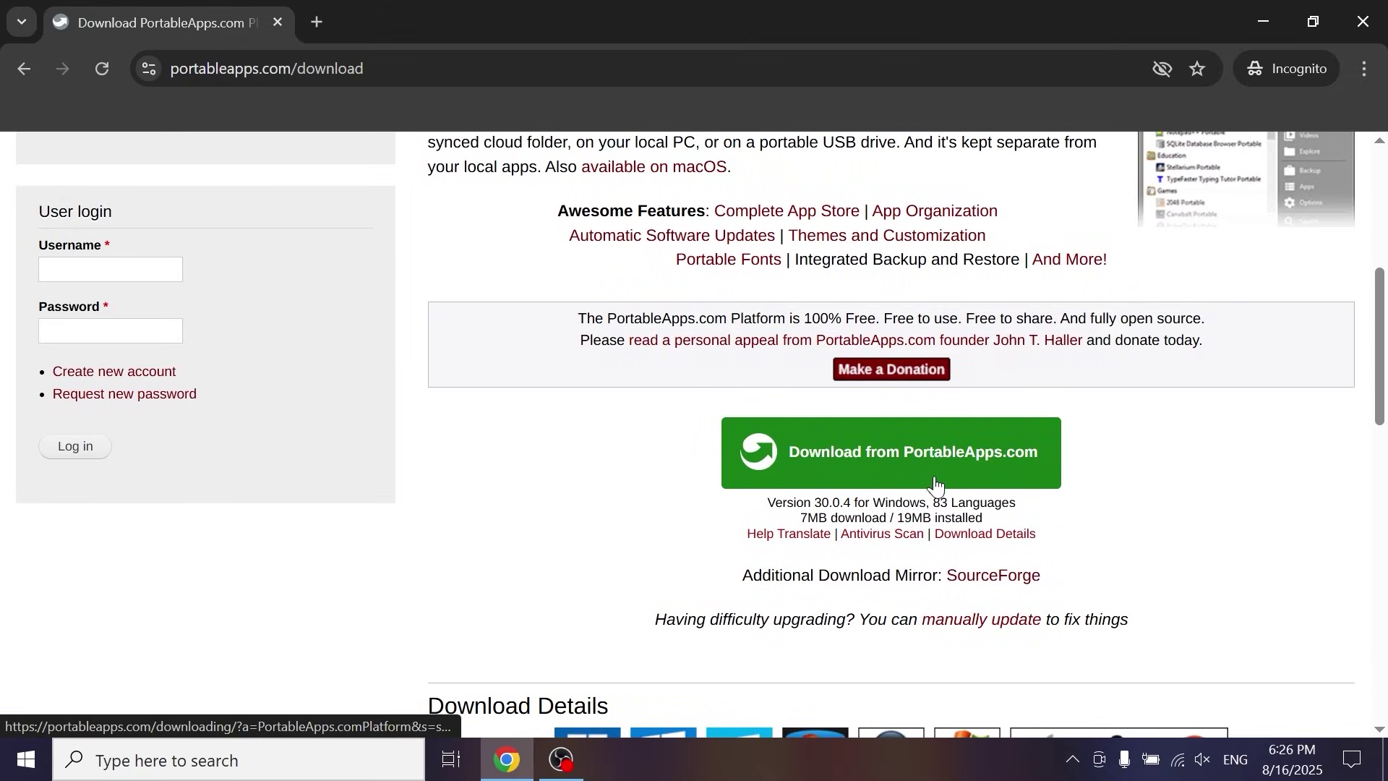
left_click(914, 465)
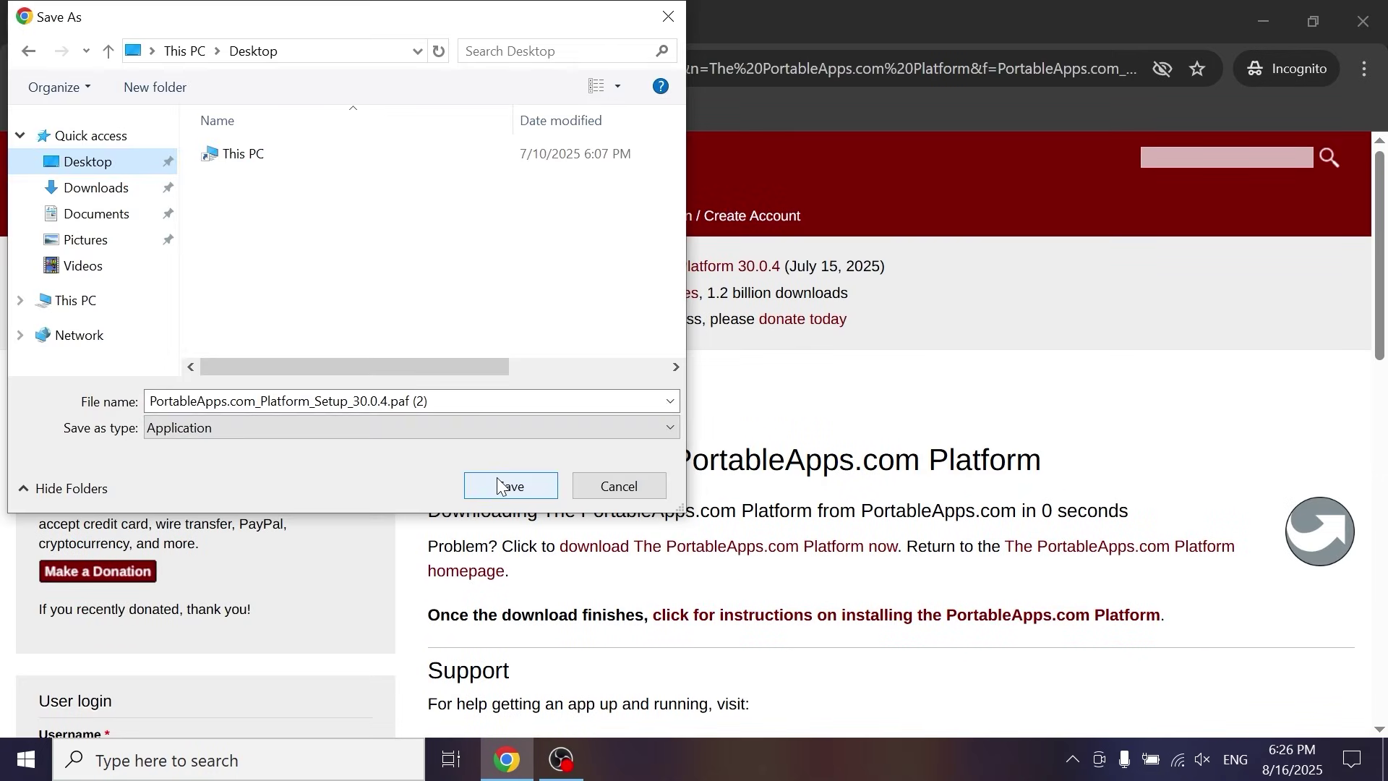
Step: Save the platform installer, then quick-format USB drive CES_X64FREO (D:) as exFAT
left_click(501, 483)
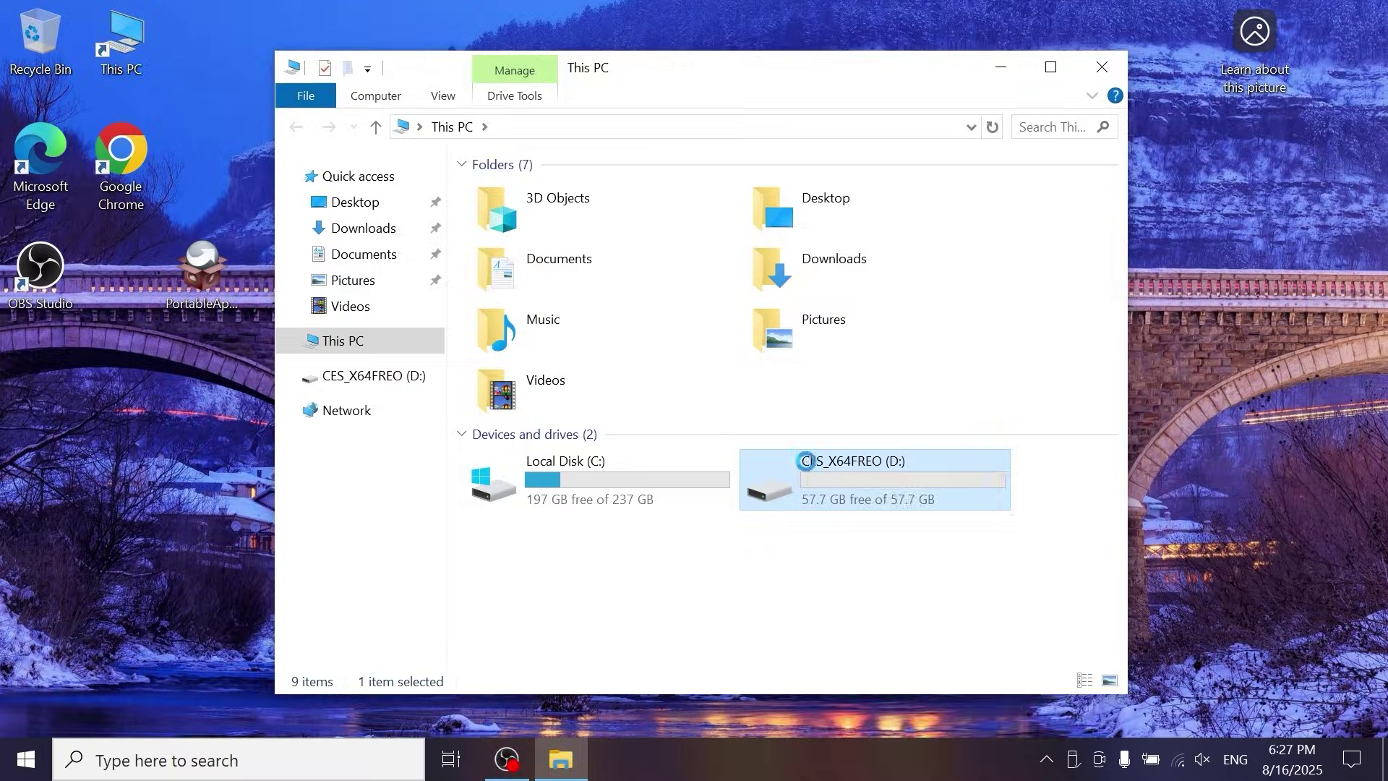
right_click(805, 462)
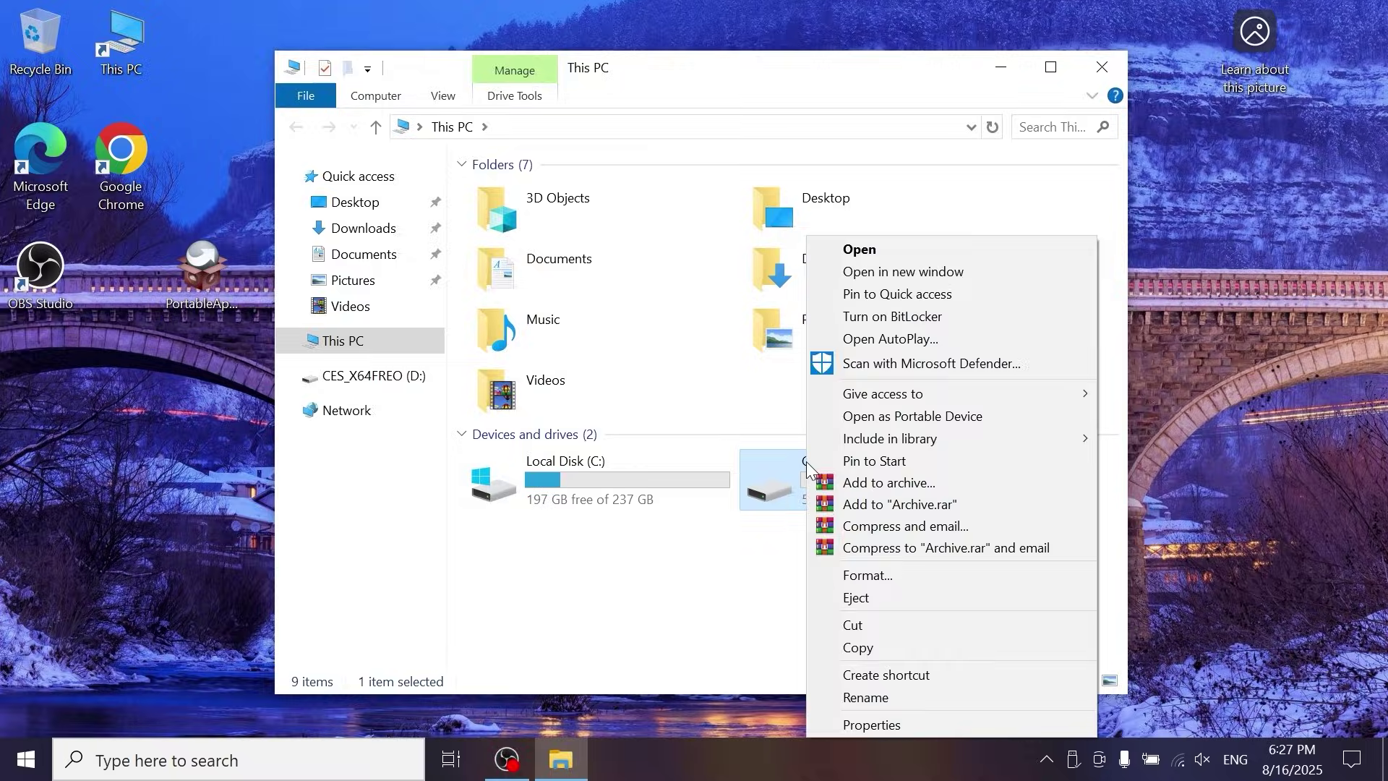
left_click(860, 578)
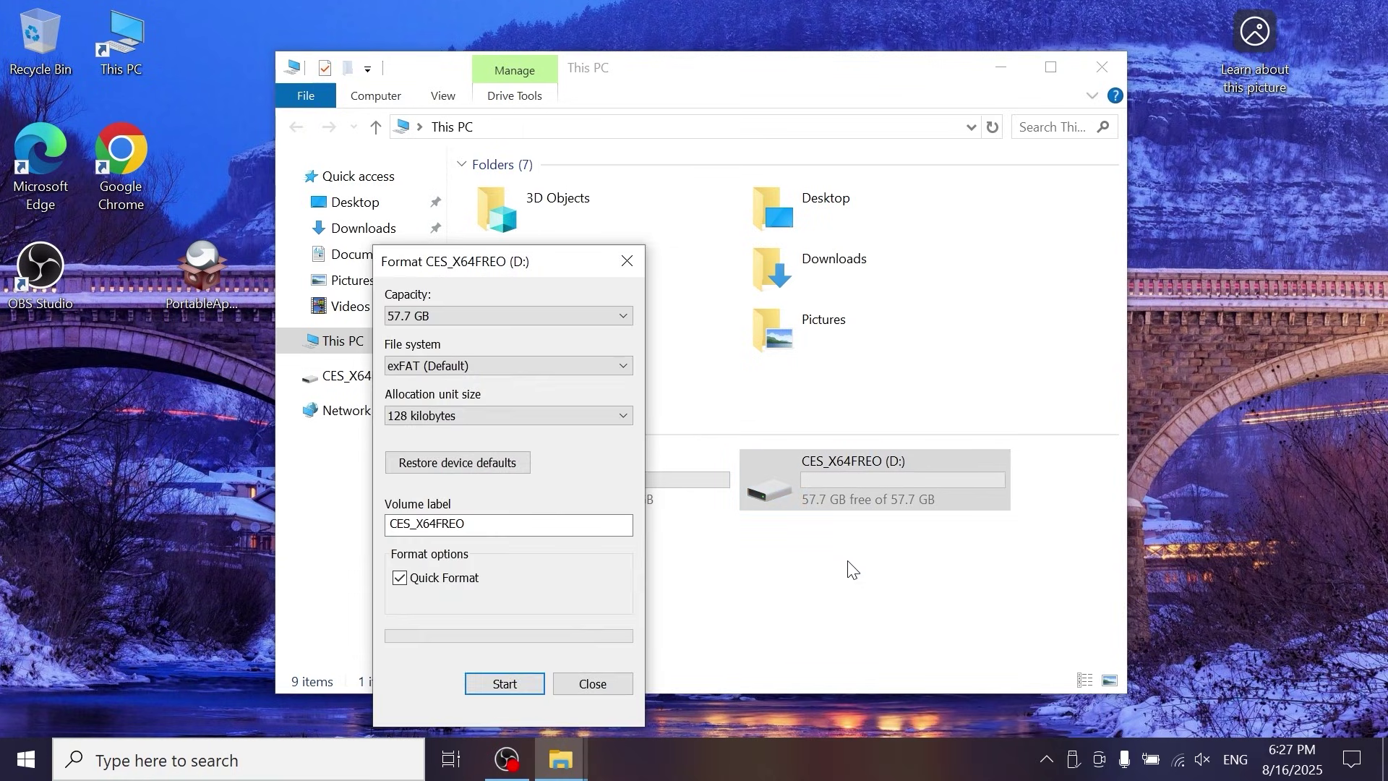
left_click(526, 681)
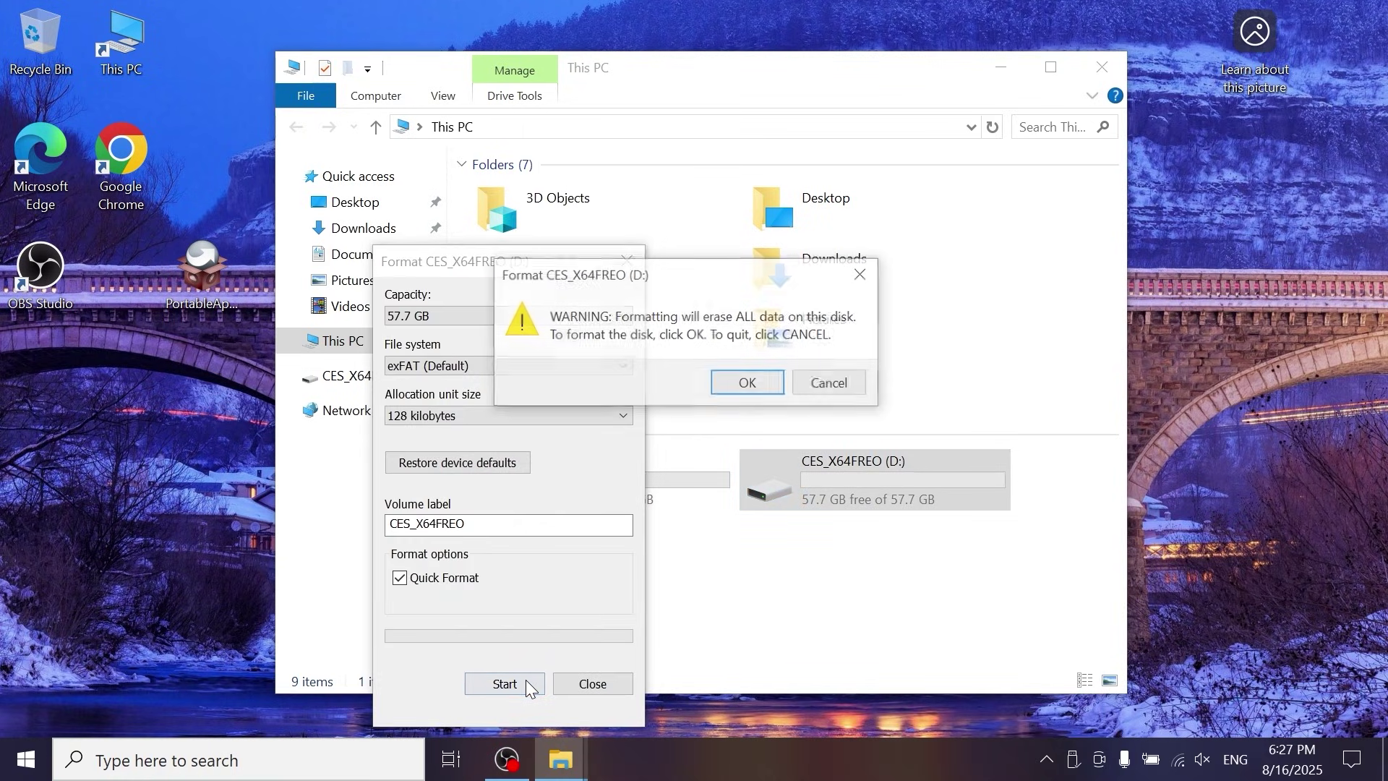
left_click(756, 383)
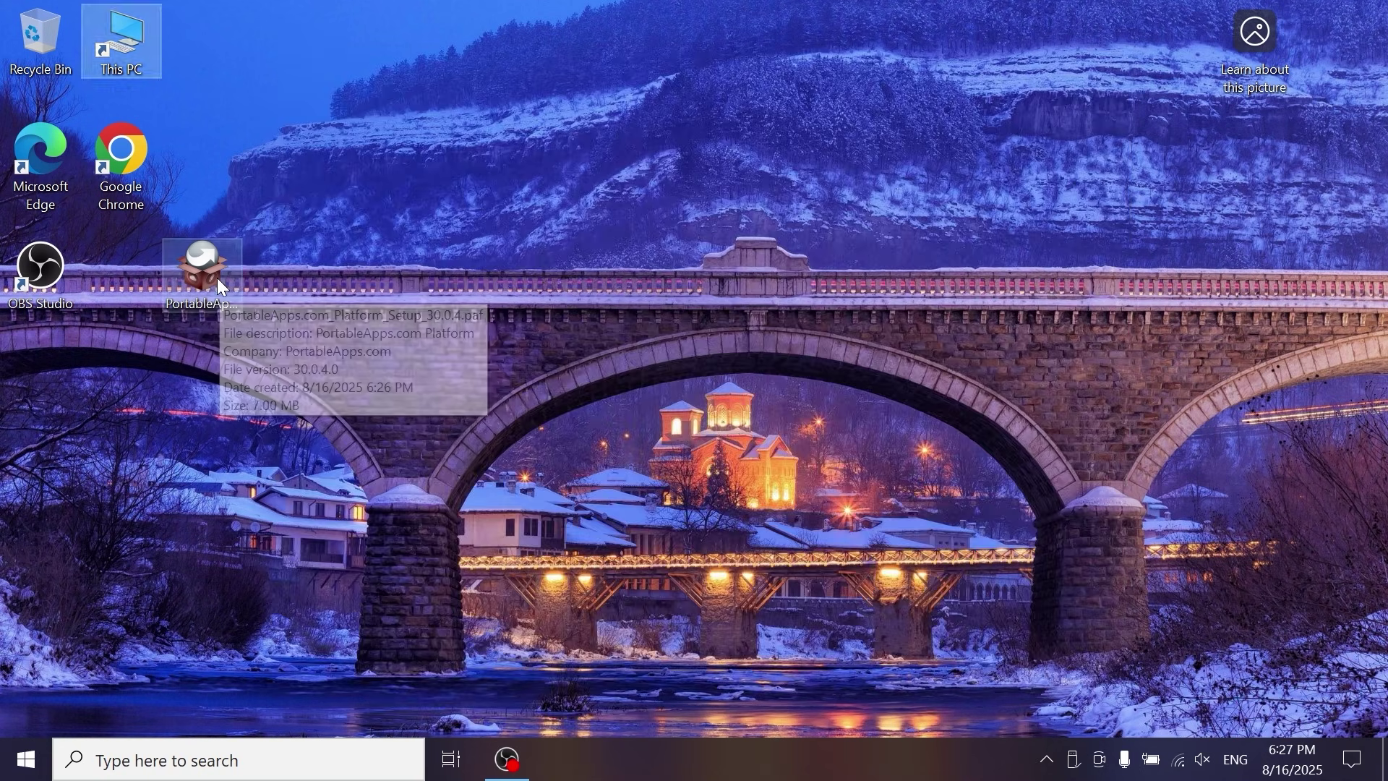
Step: Install the PortableApps.com Platform in English as a new portable install on drive D:\, then launch it
double_click(218, 282)
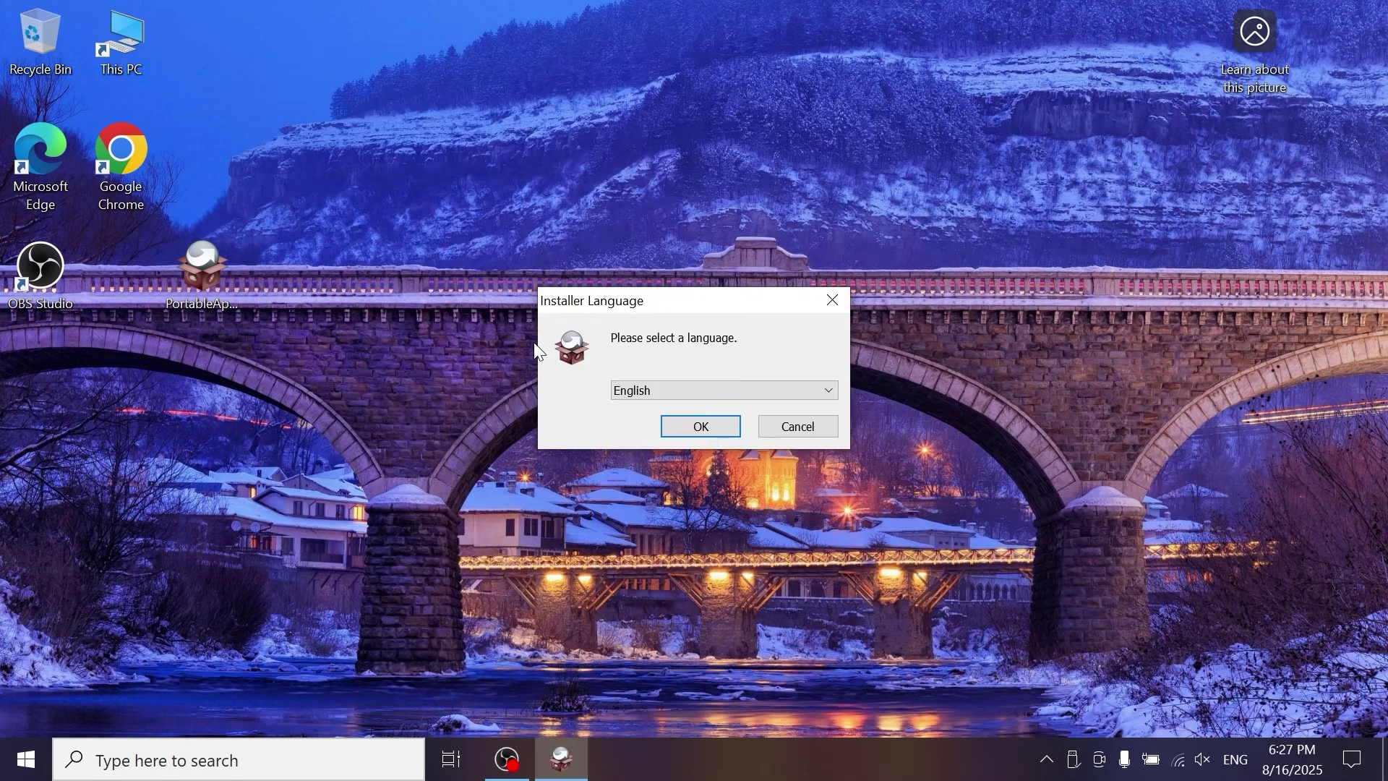
left_click(703, 428)
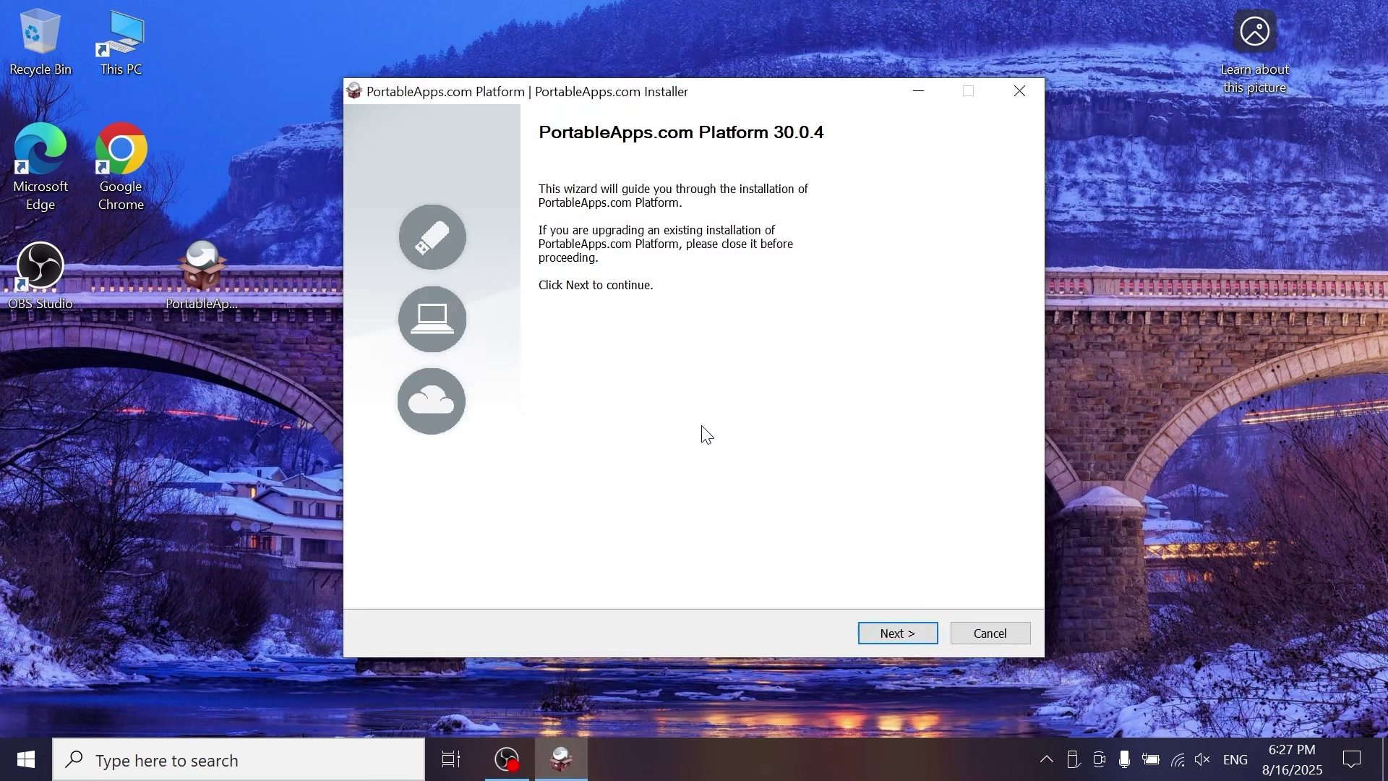
left_click(896, 633)
left_click(897, 633)
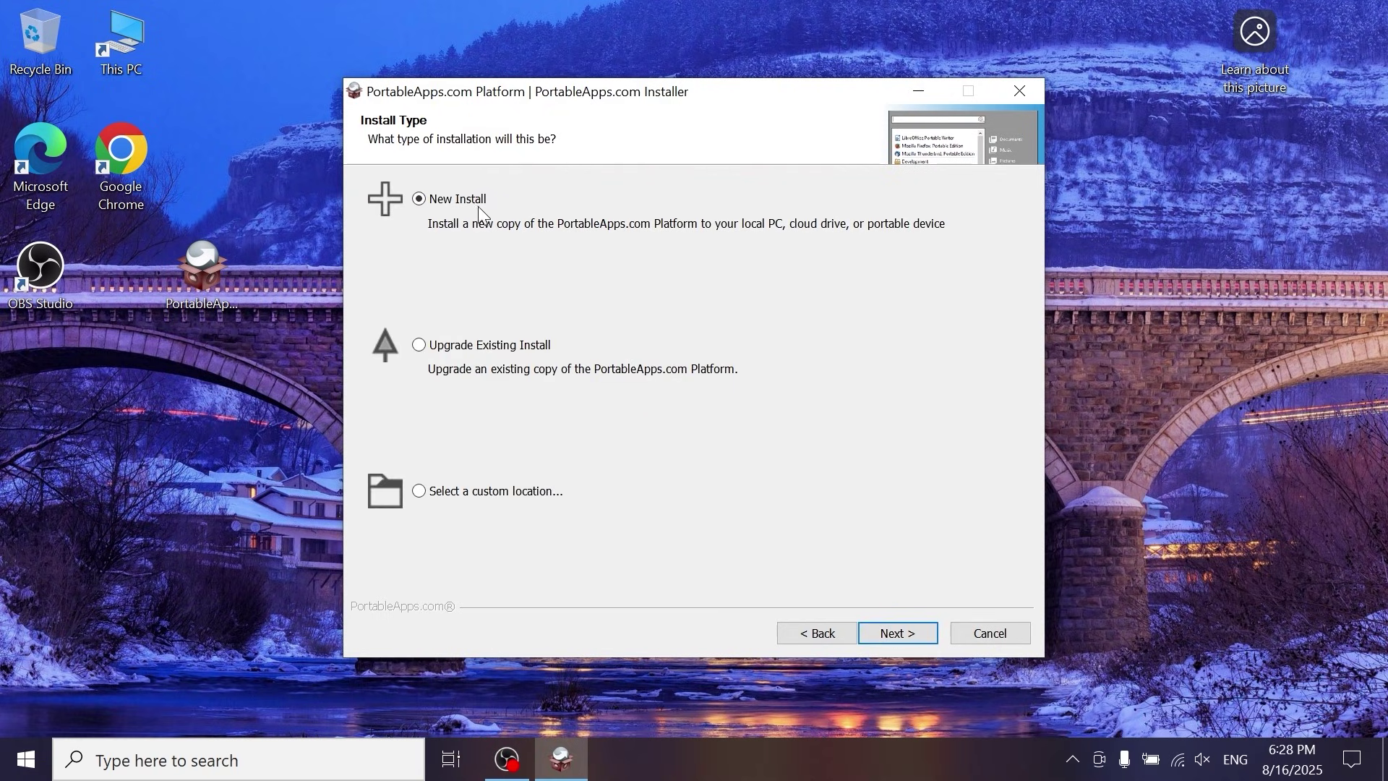
left_click(912, 633)
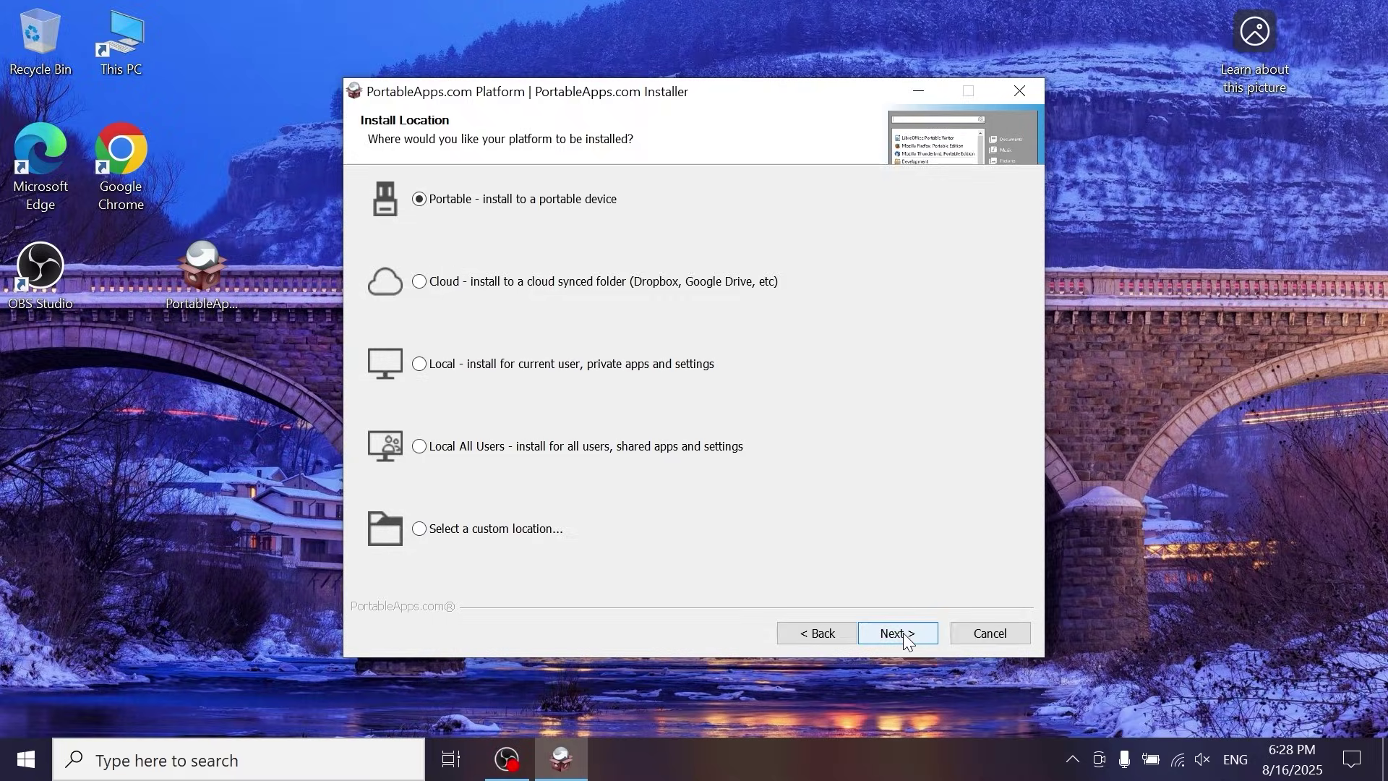
left_click(903, 640)
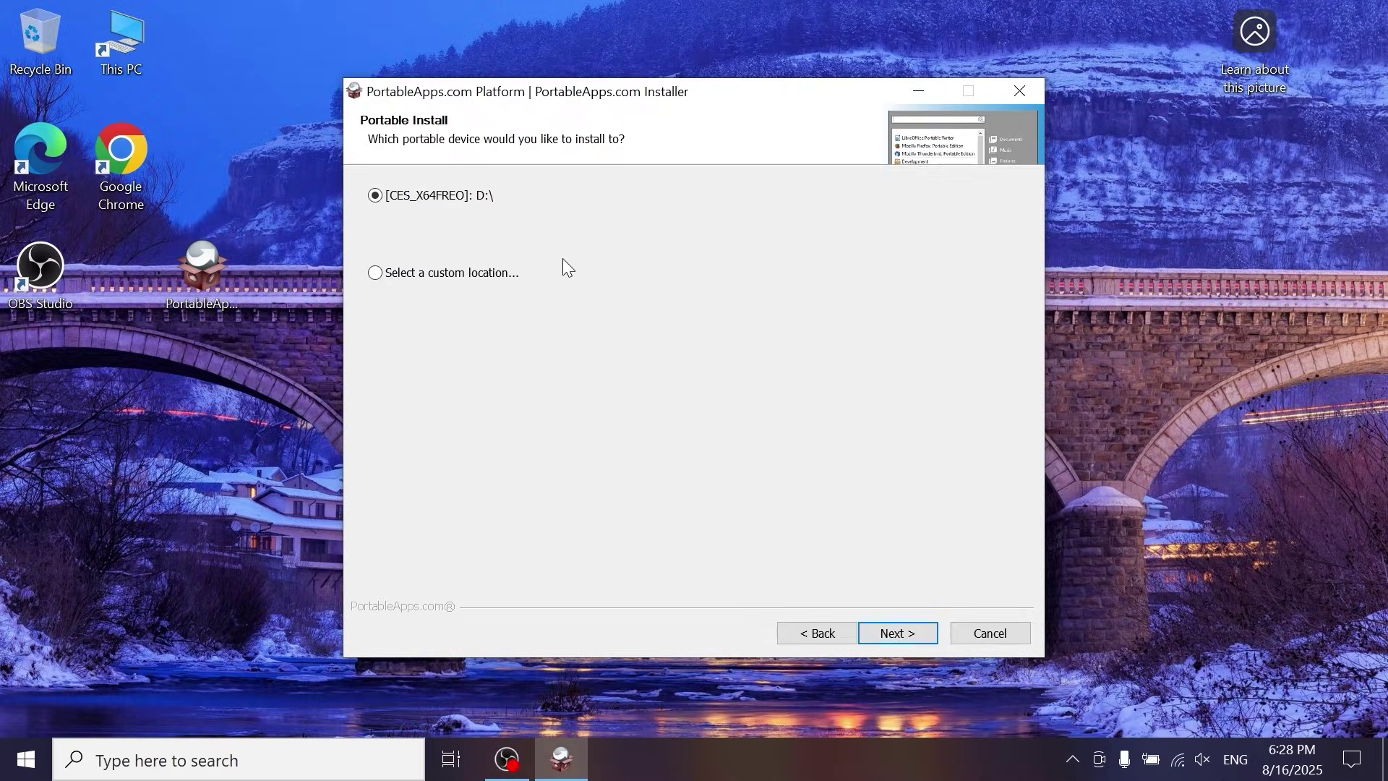
left_click(922, 631)
left_click(914, 635)
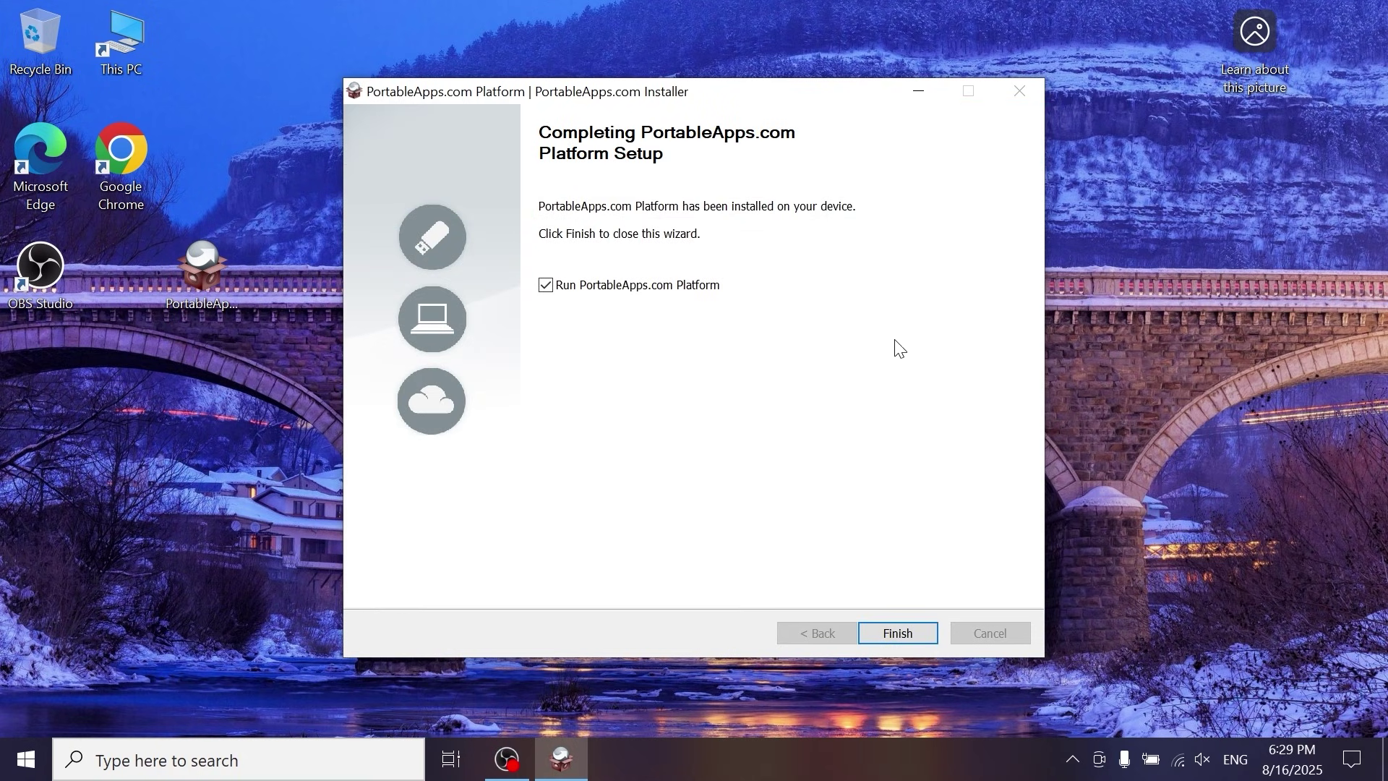
left_click(897, 633)
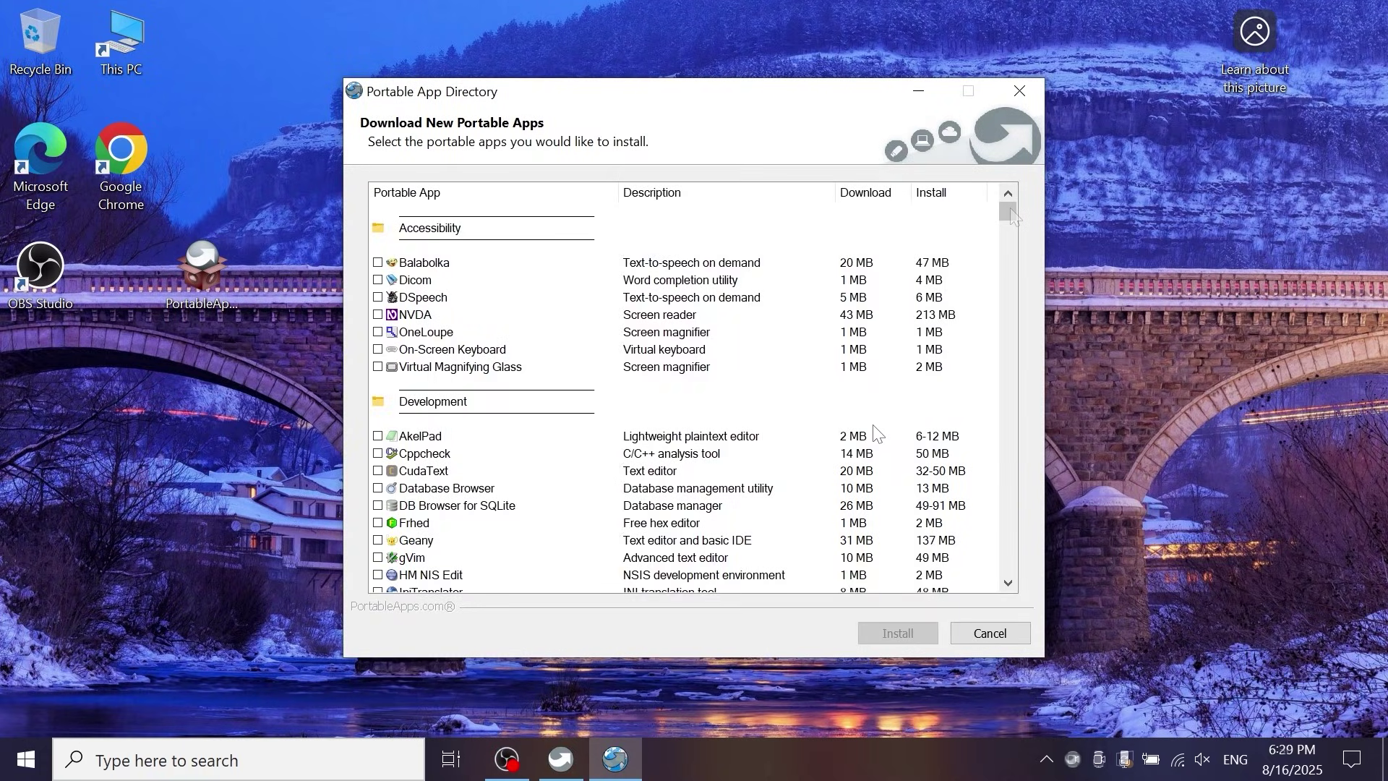
Step: Browse the App Directory categories and tick apps such as 2048, Blender and ClamWin
left_click_drag(1009, 203, 1011, 215)
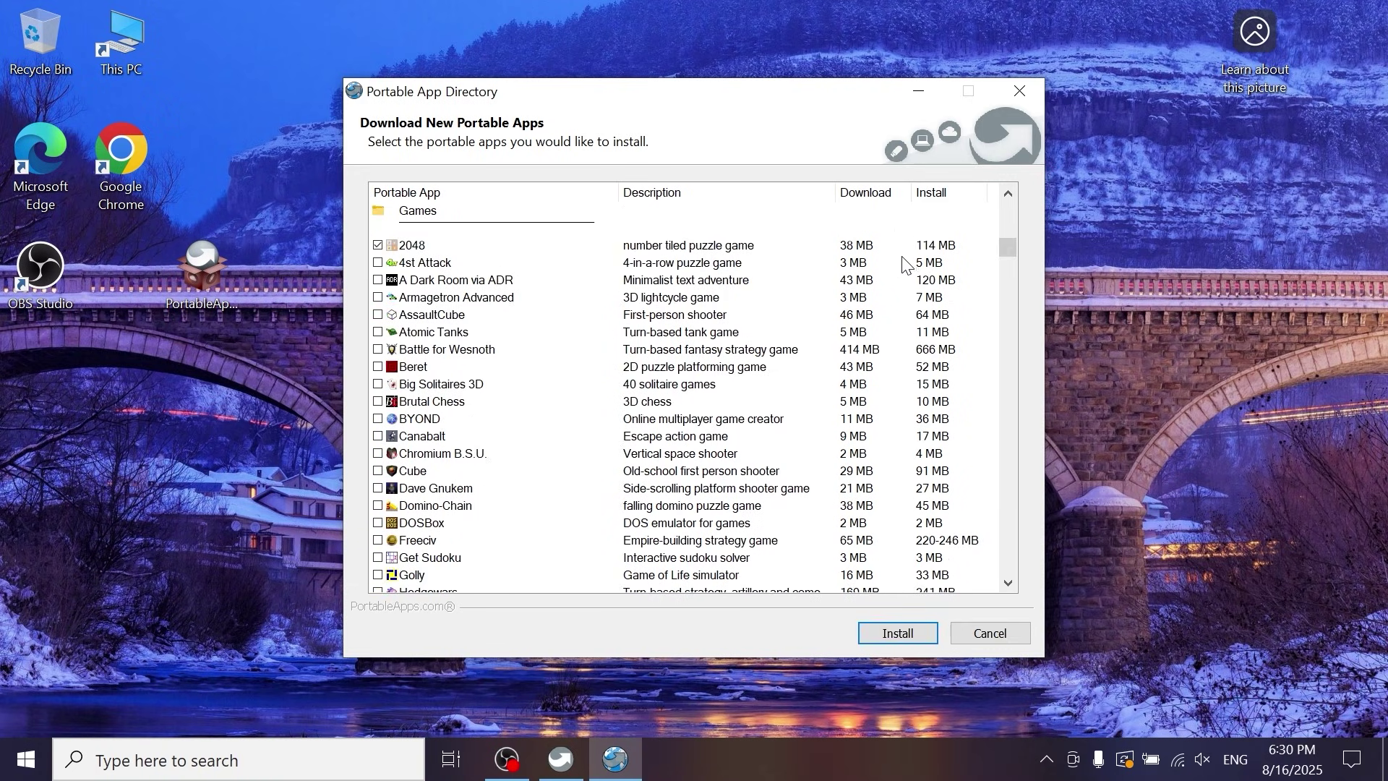
left_click_drag(1012, 250, 1013, 274)
left_click(377, 315)
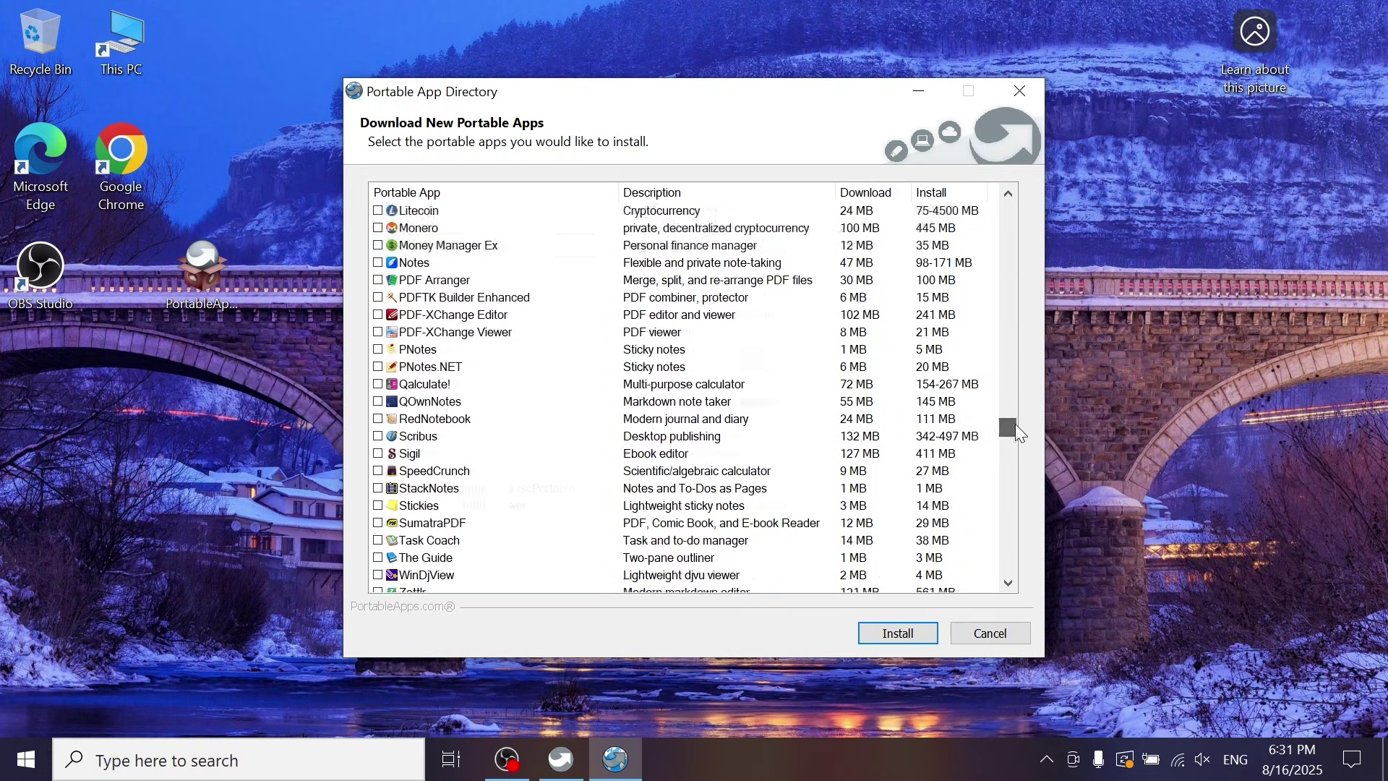
scroll(1017, 432, "down", 1)
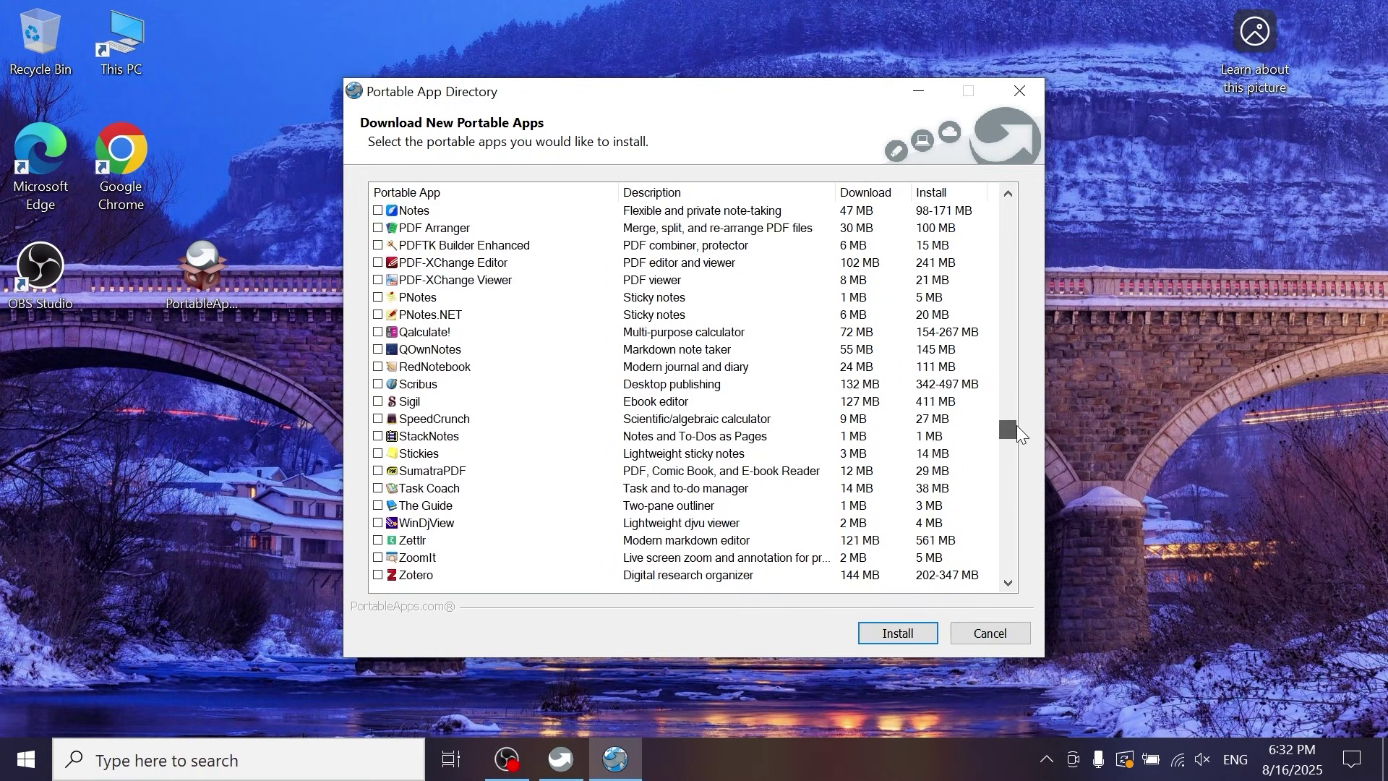
left_click_drag(1017, 426, 1019, 443)
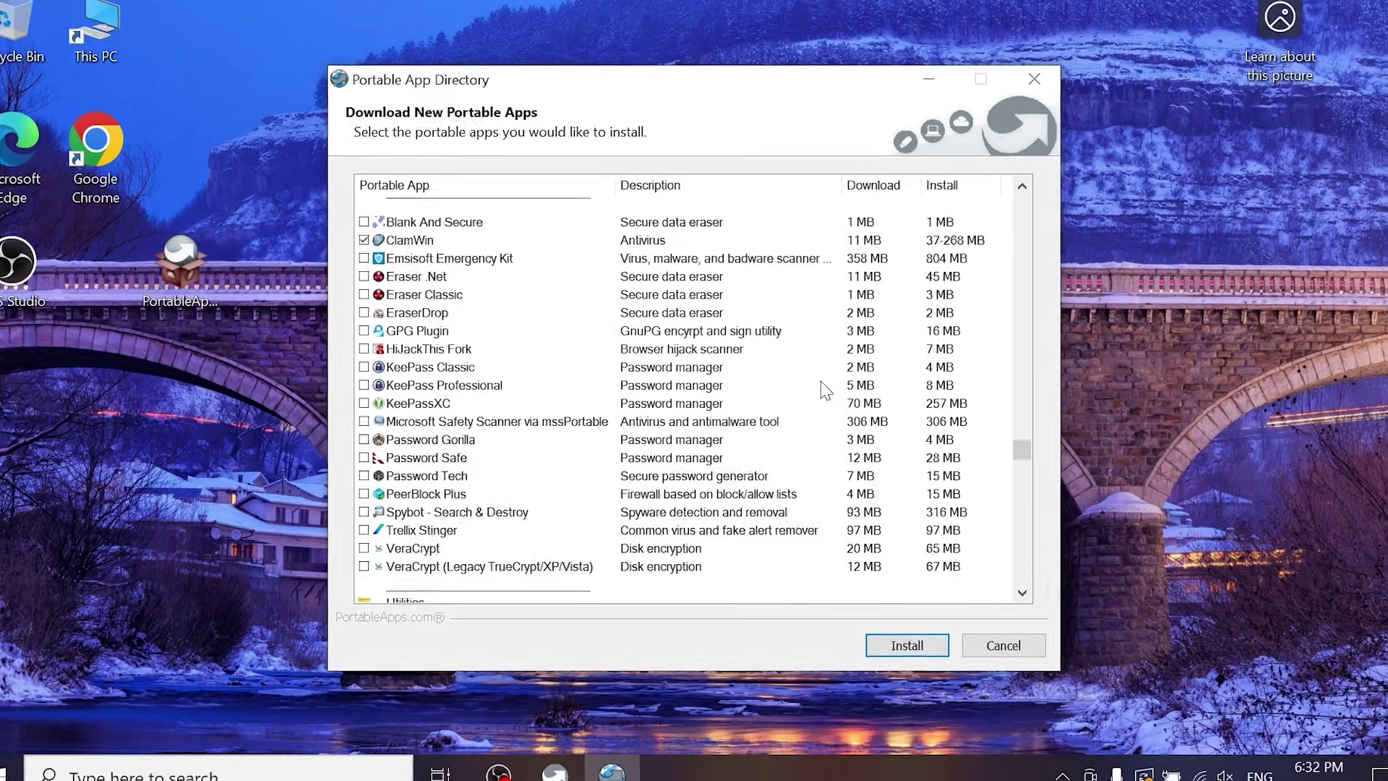
left_click_drag(1022, 450, 1050, 474)
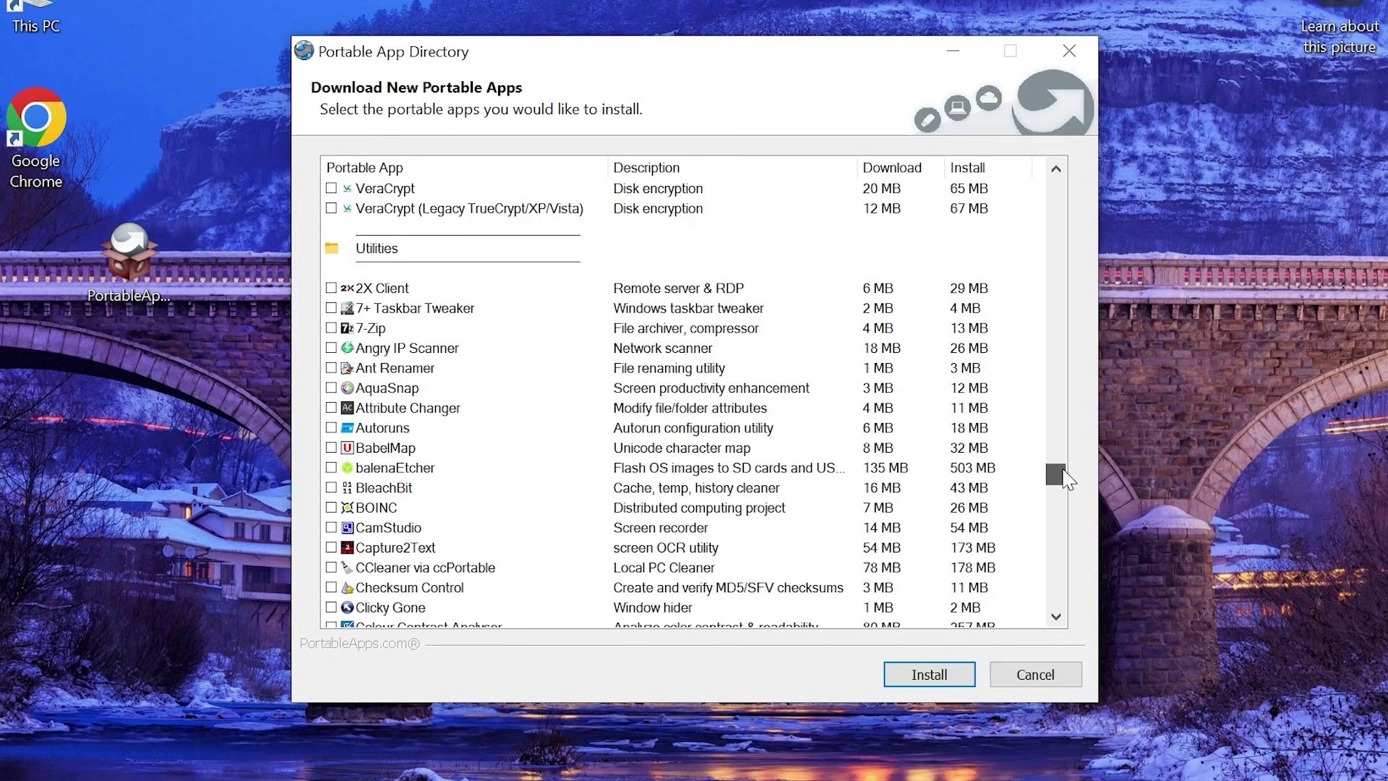
left_click_drag(1068, 479, 1071, 618)
Step: Install the selected apps, accepting the Google Chrome Portable license, and close the directory when done
left_click(929, 674)
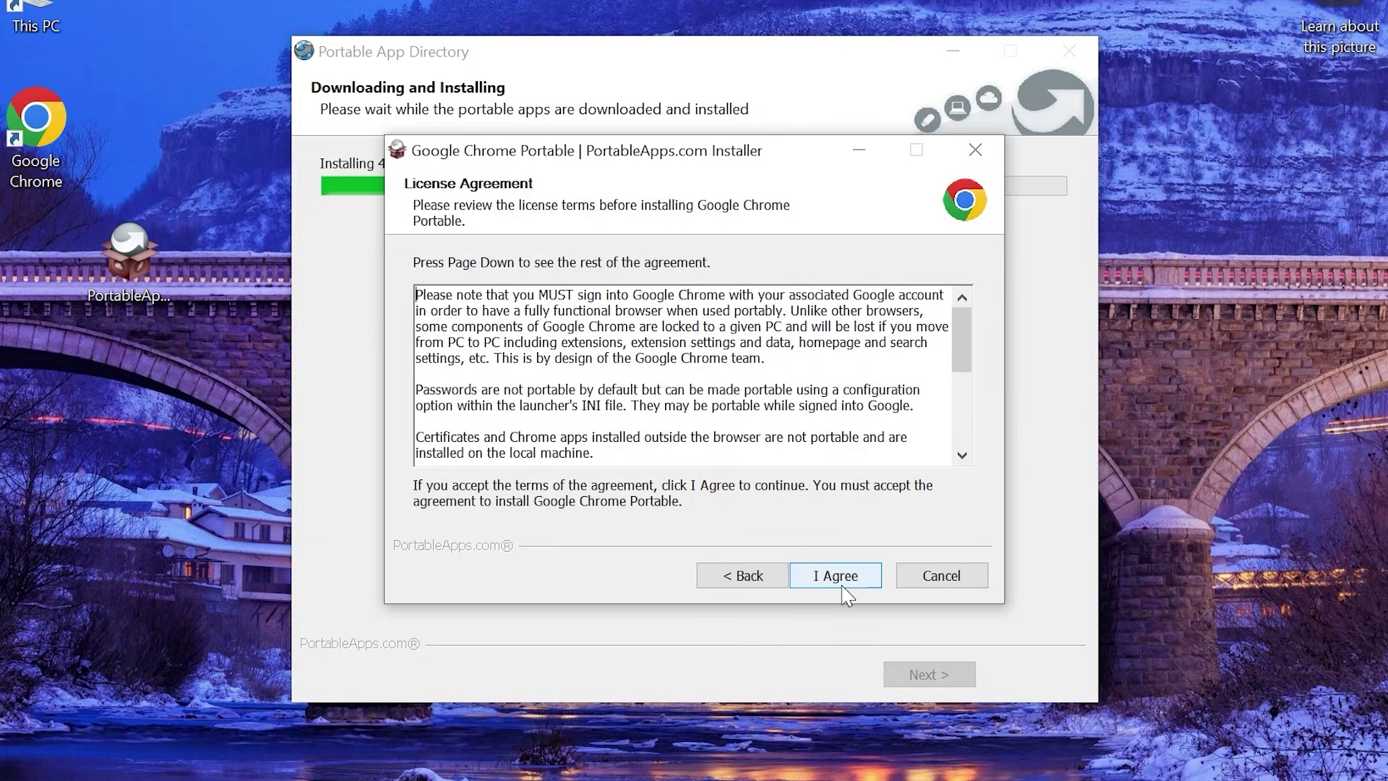
left_click(842, 585)
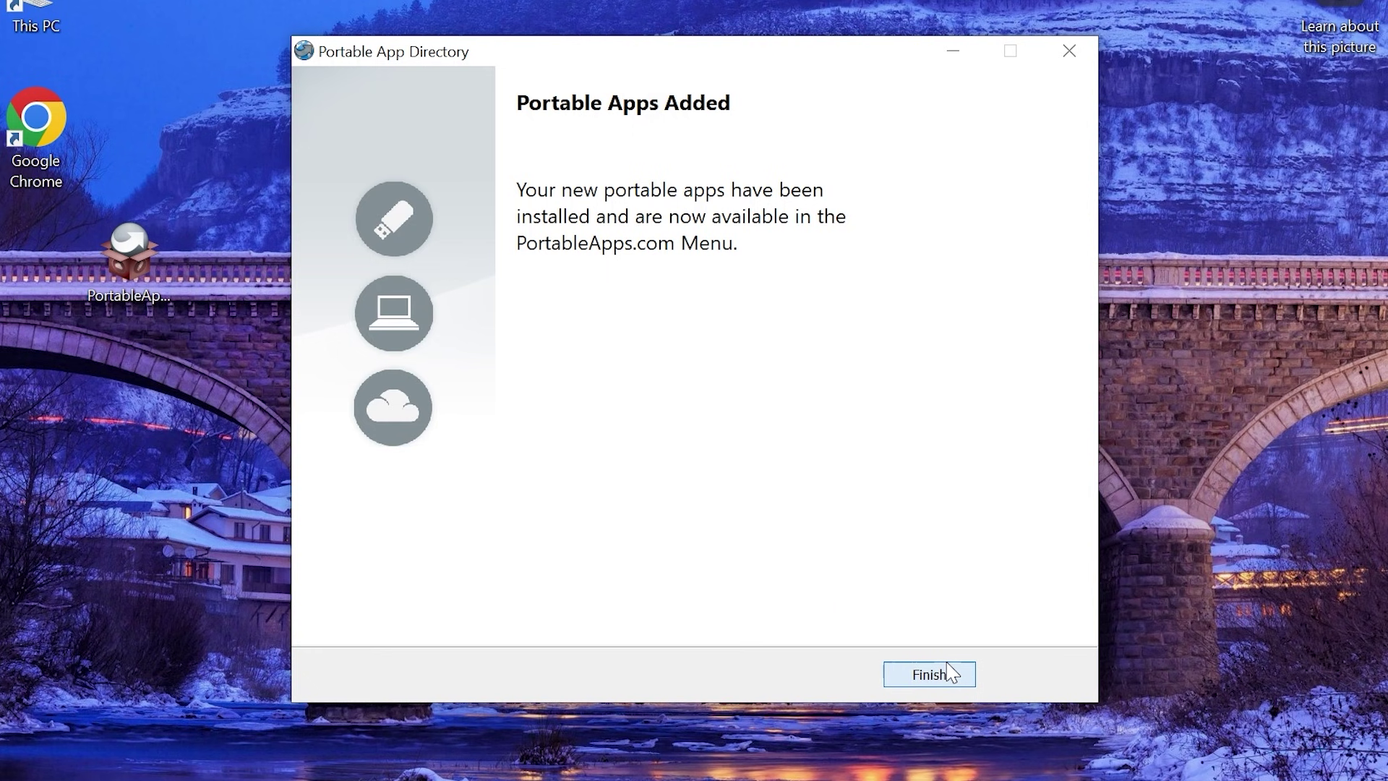
left_click(929, 673)
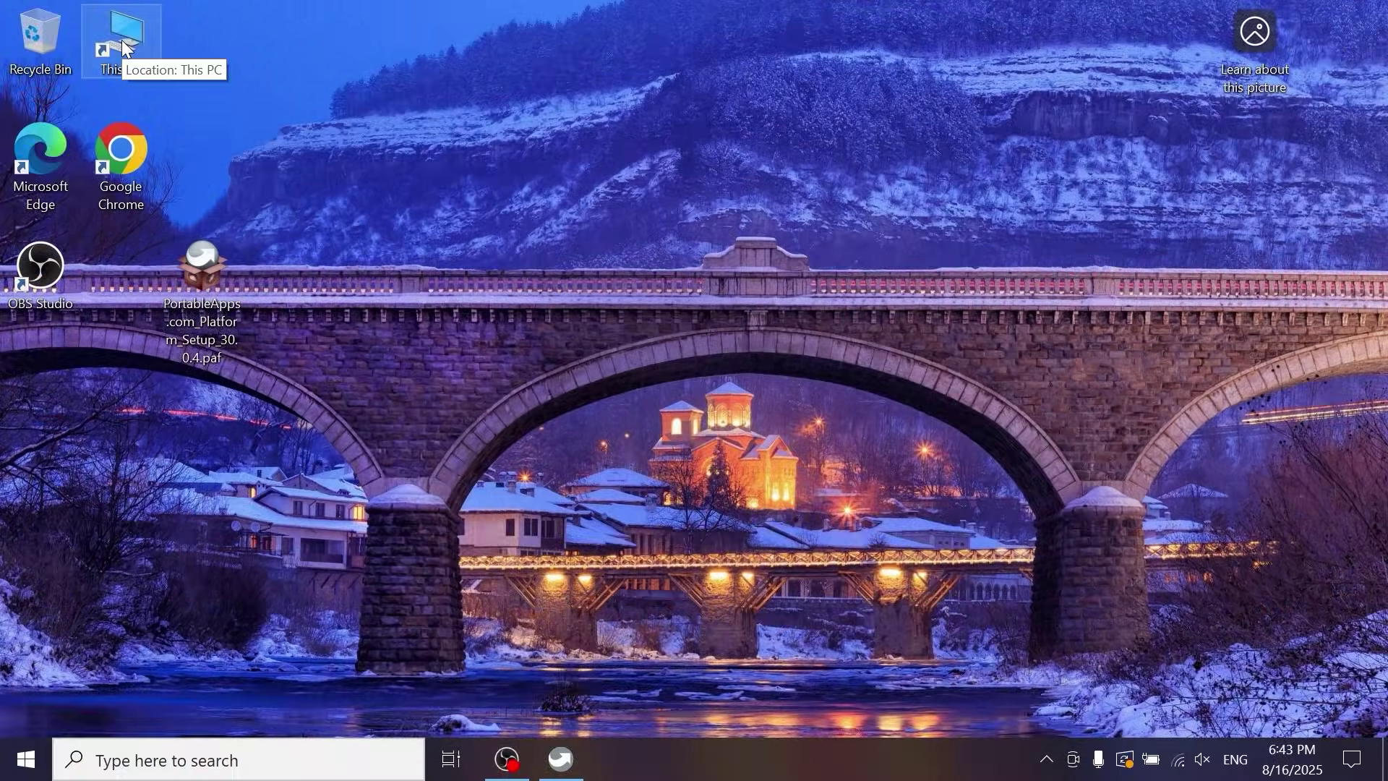
Step: Open D:\PortableApps\2048Portable on the USB drive and launch 2048 Portable
double_click(123, 45)
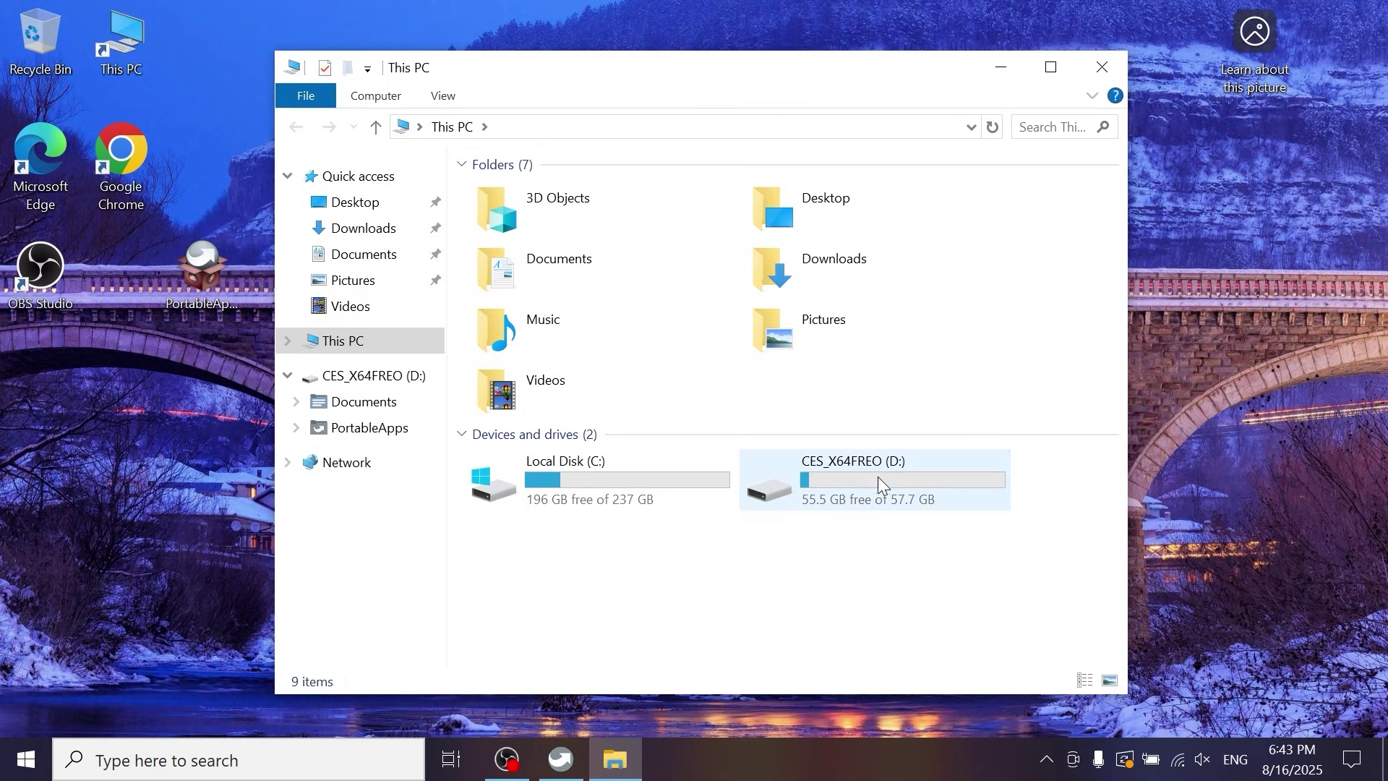
double_click(837, 482)
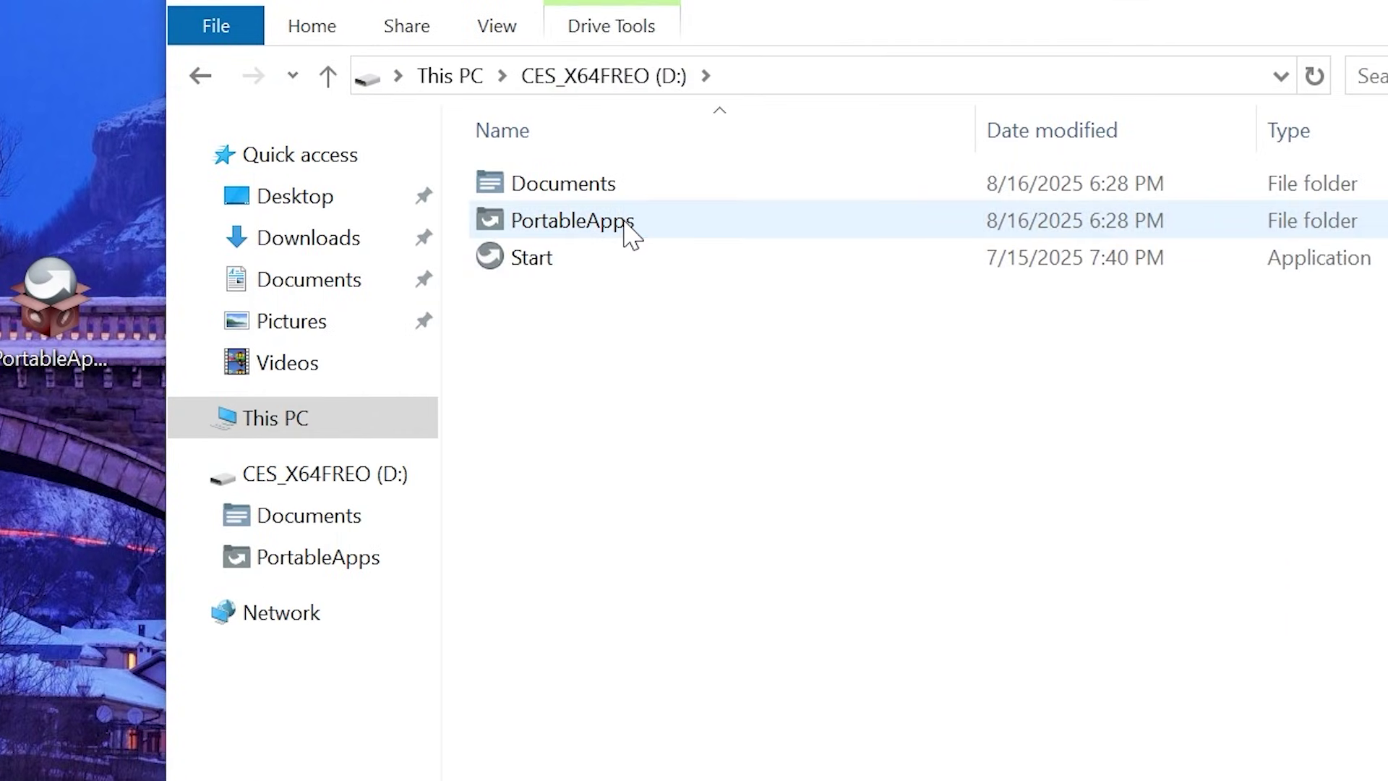
double_click(561, 220)
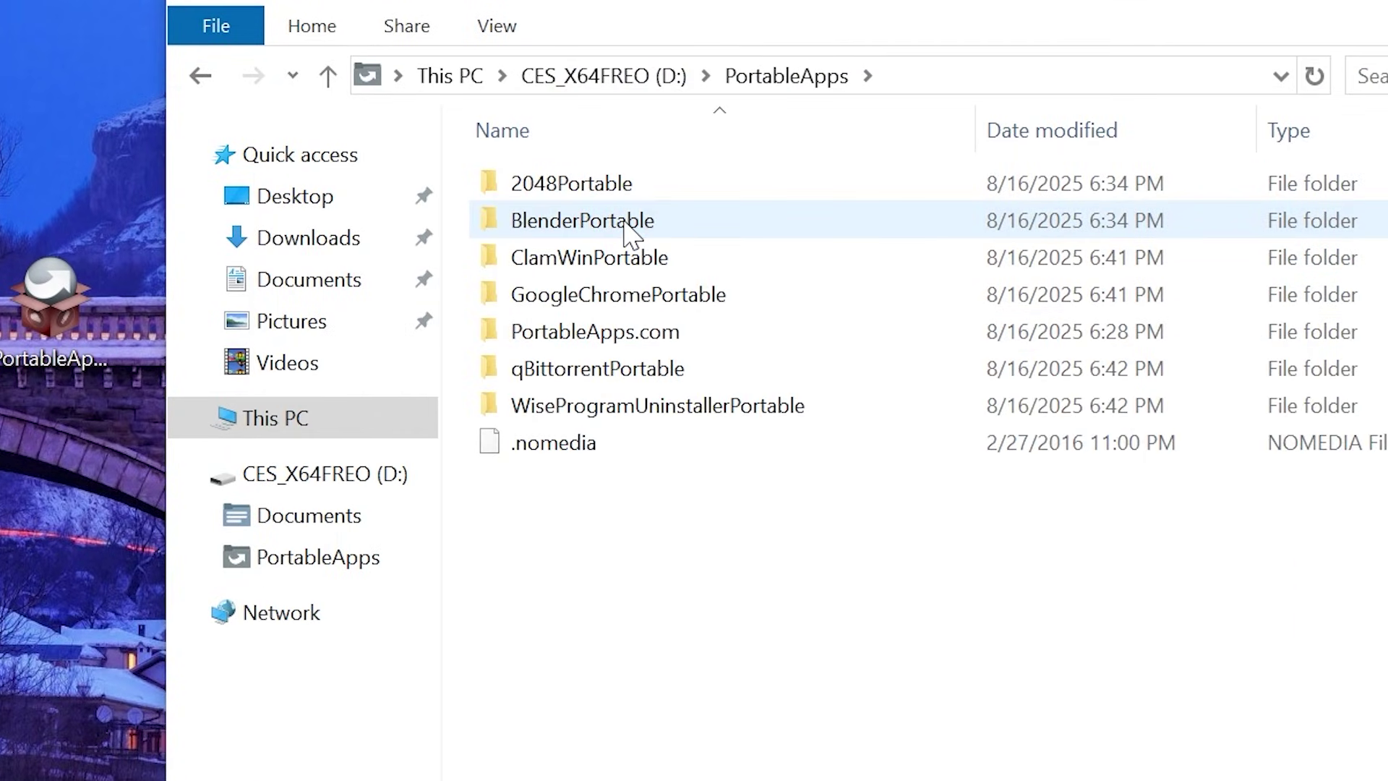
double_click(586, 188)
double_click(546, 262)
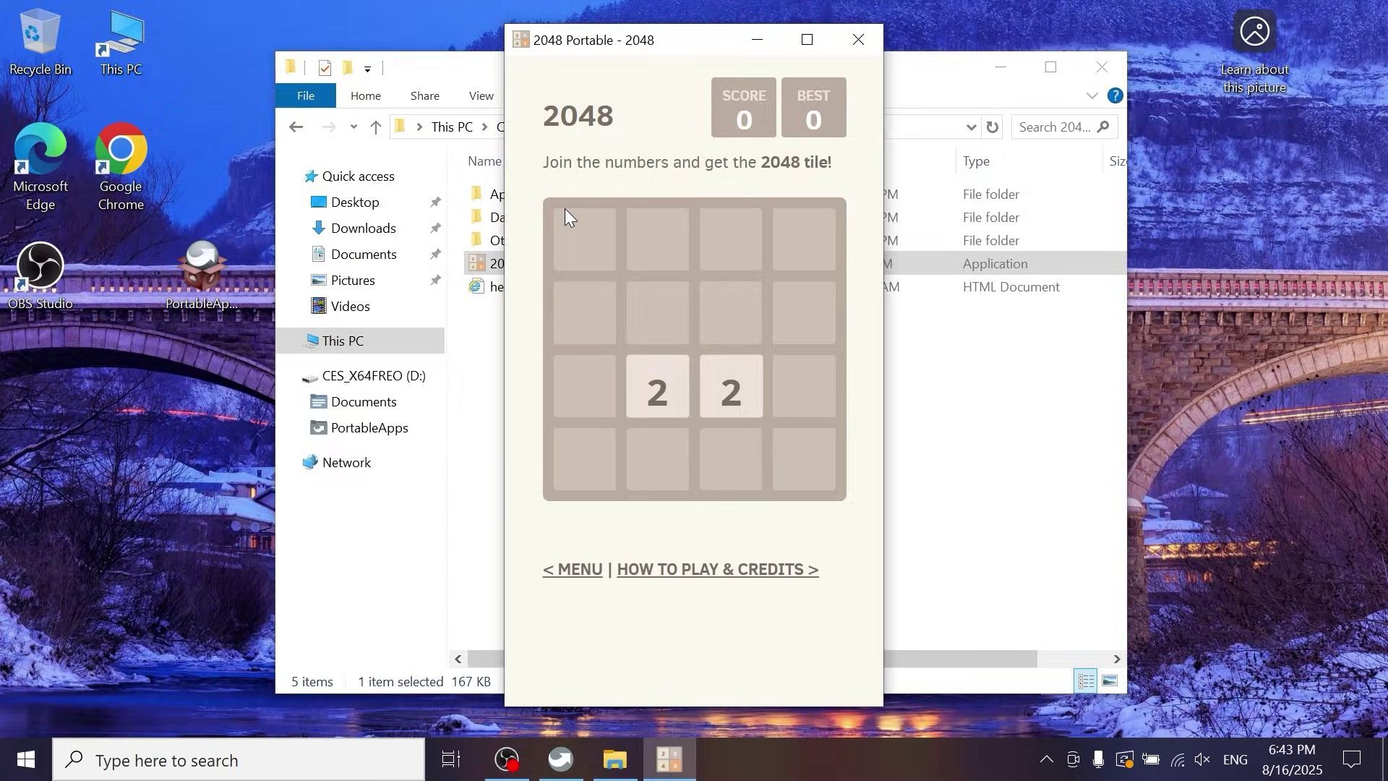
Step: Play a few 2048 moves with the arrow keys to merge tiles
key("Down")
key("Right")
key("Left")
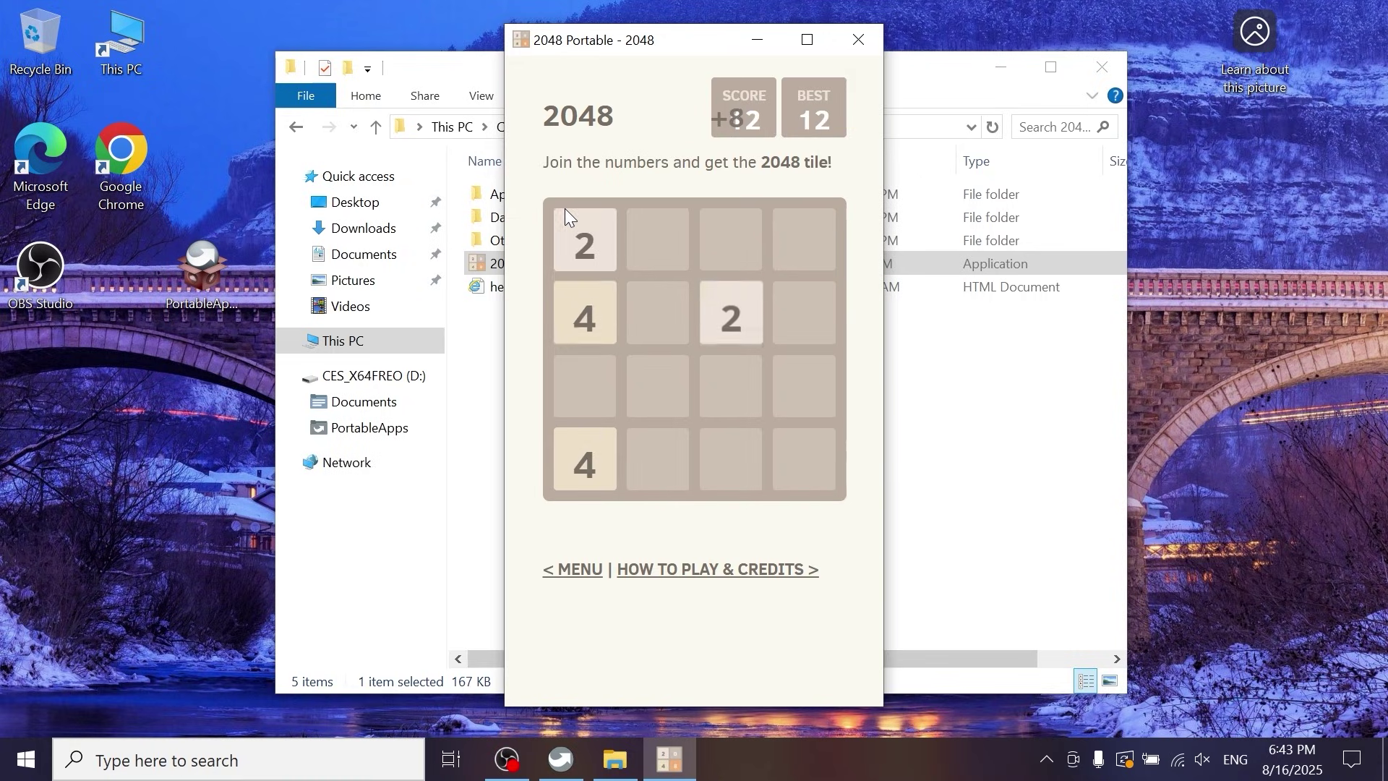
key("Down")
key("Left")
key("Down")
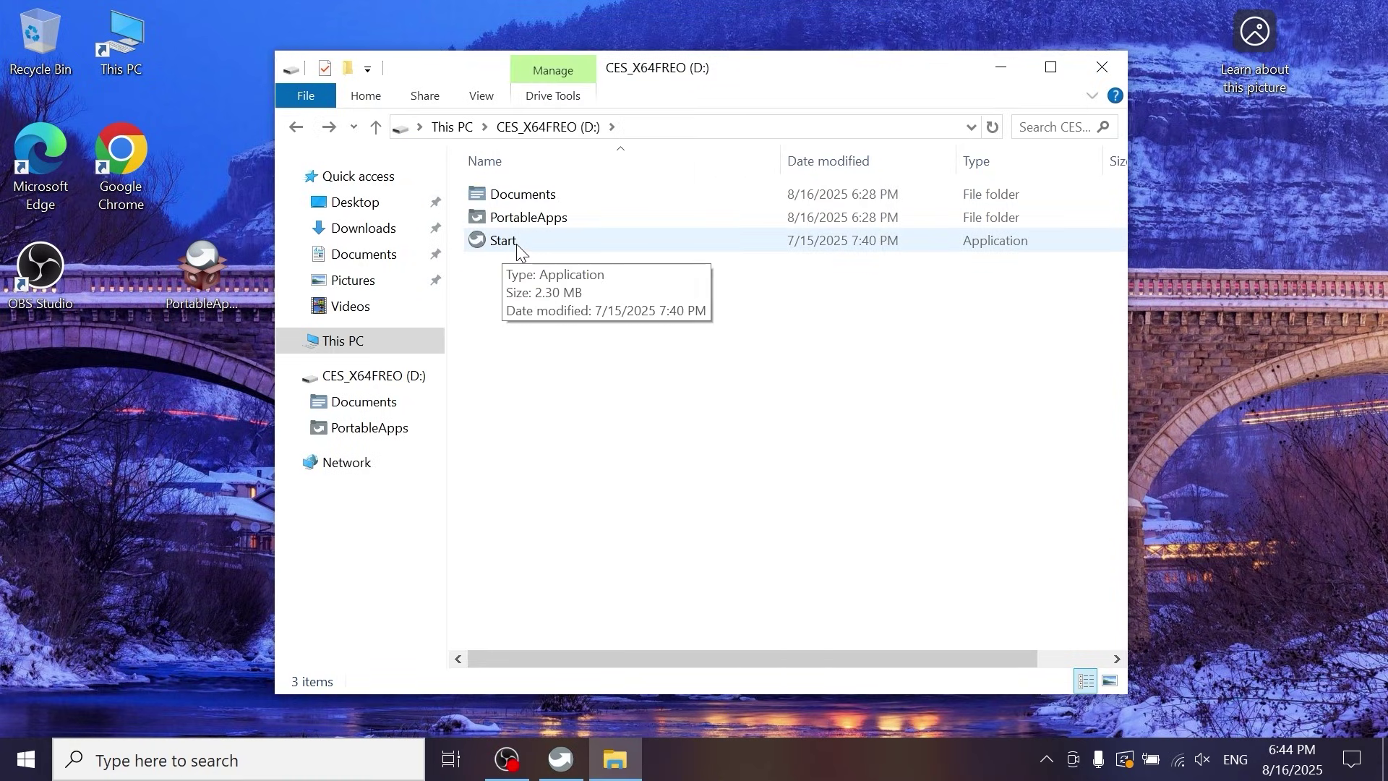
Step: Open the PortableApps.com menu from Start on D:, expand Graphics, Games and Utilities, and launch Blender
double_click(537, 243)
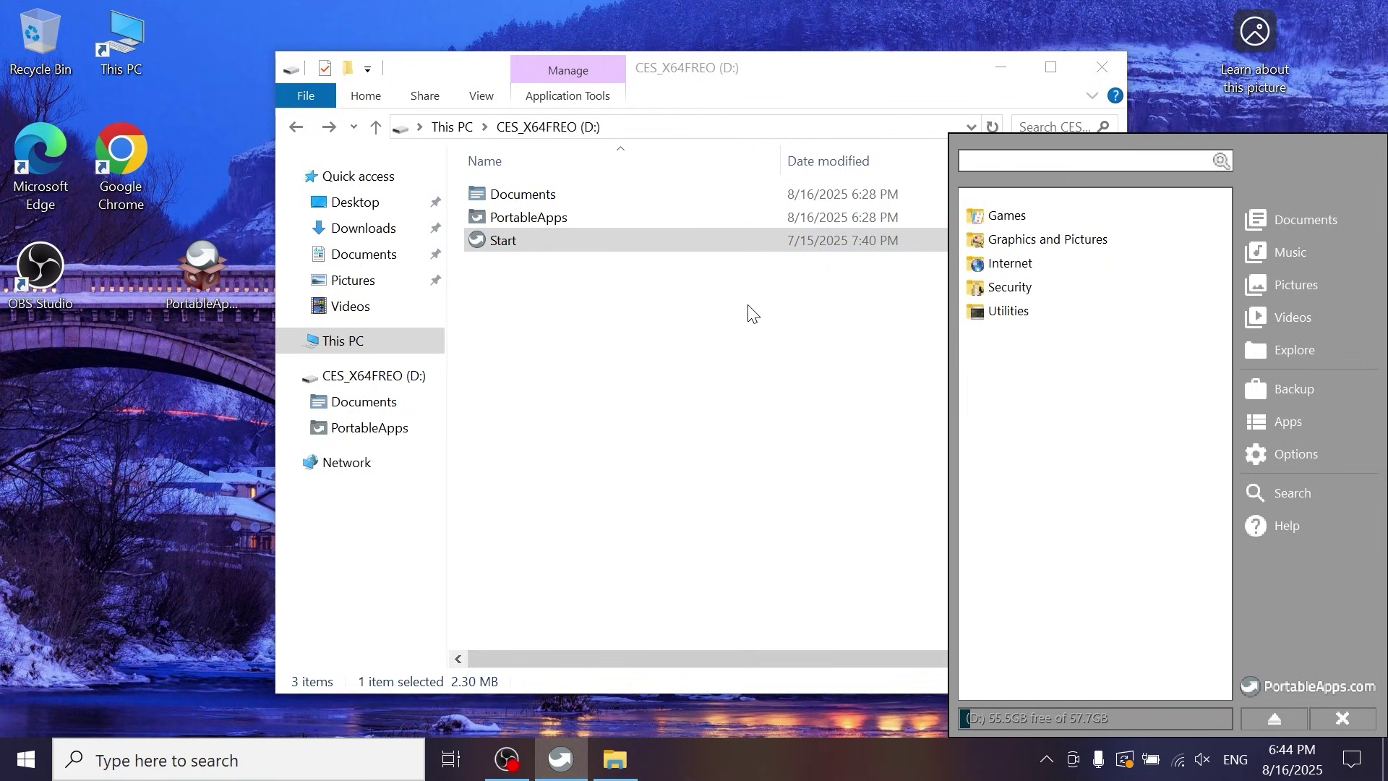
left_click(1016, 232)
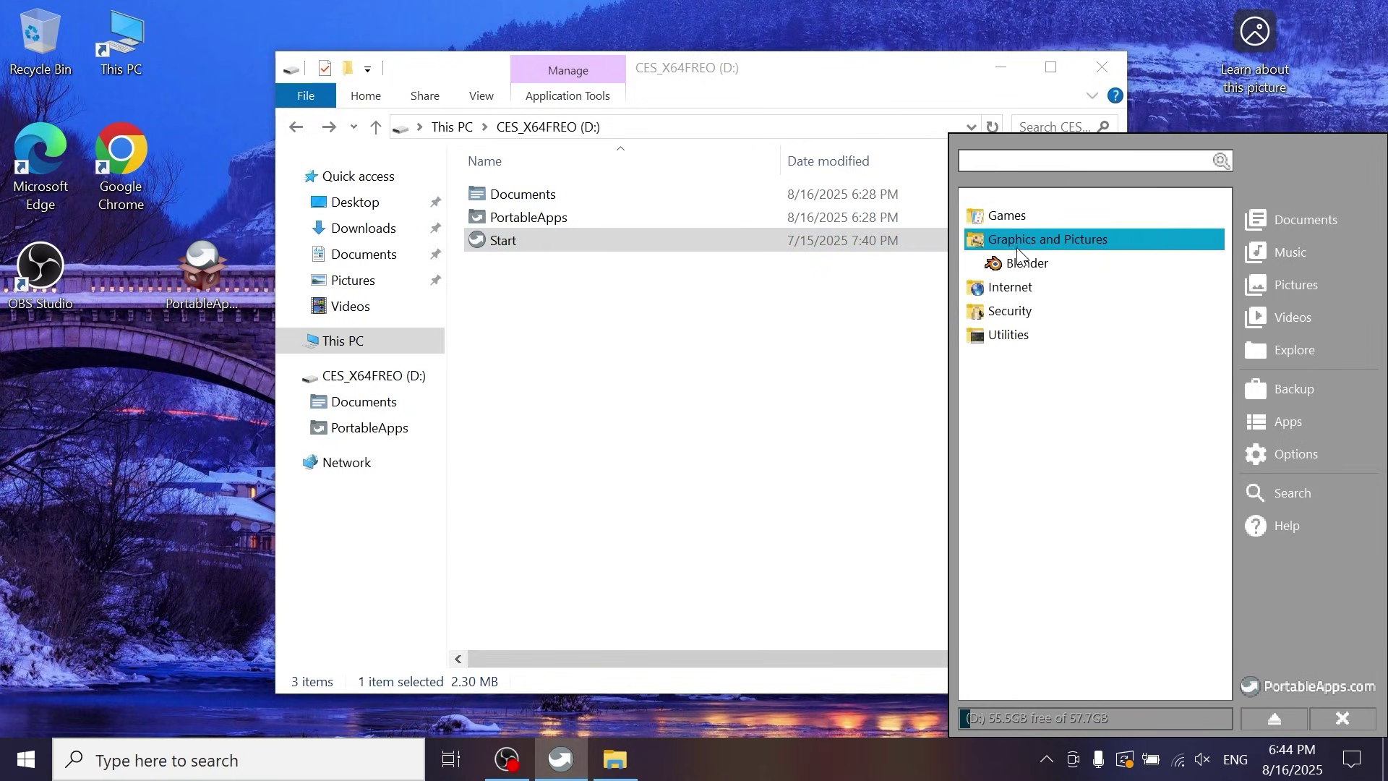
left_click(1085, 267)
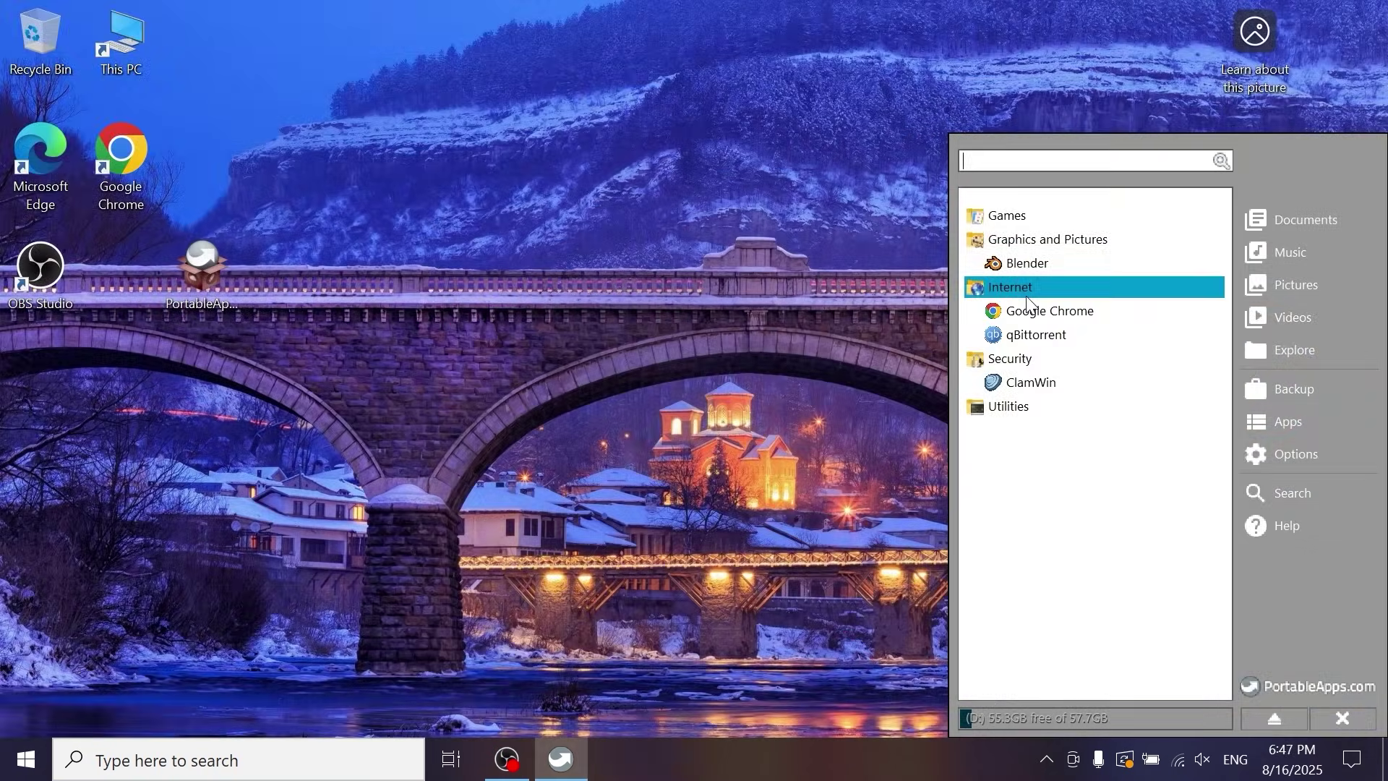
left_click(1011, 217)
left_click(1008, 430)
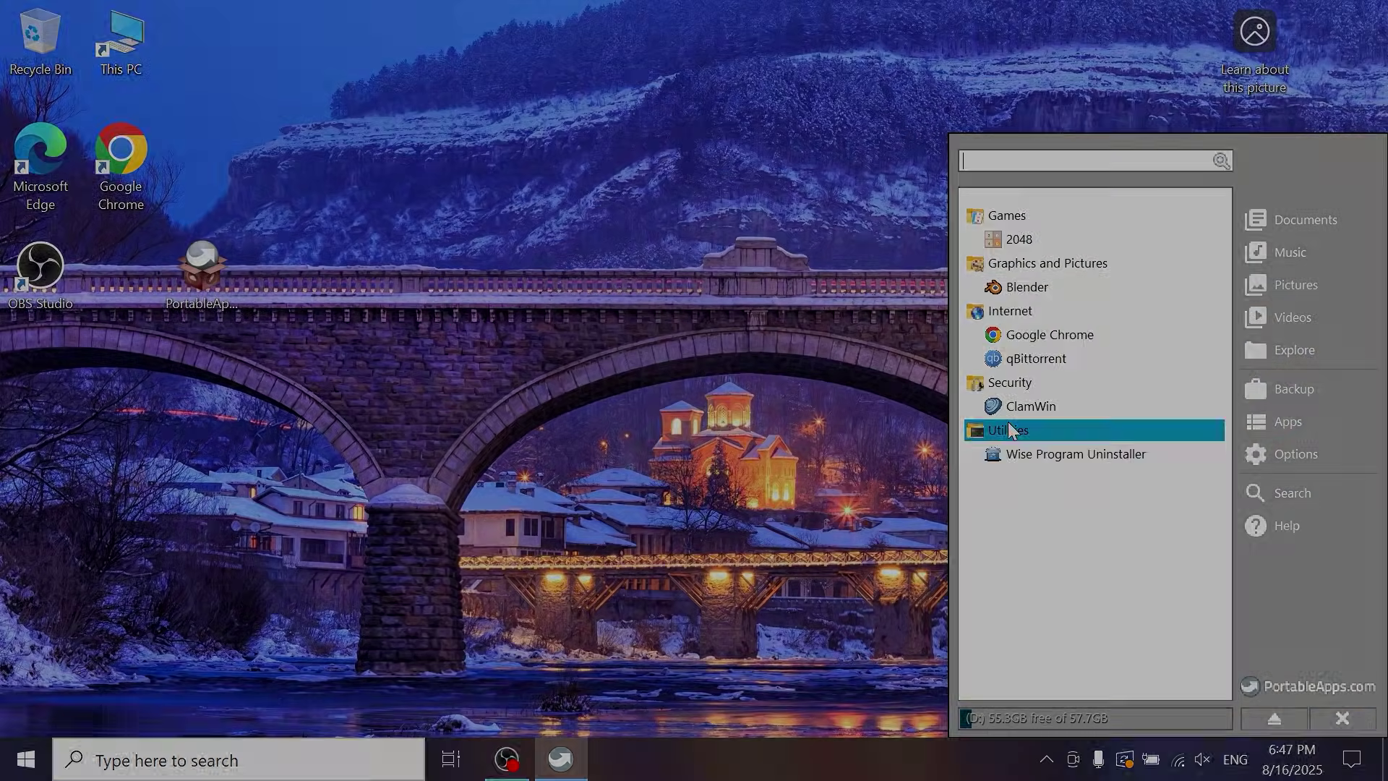